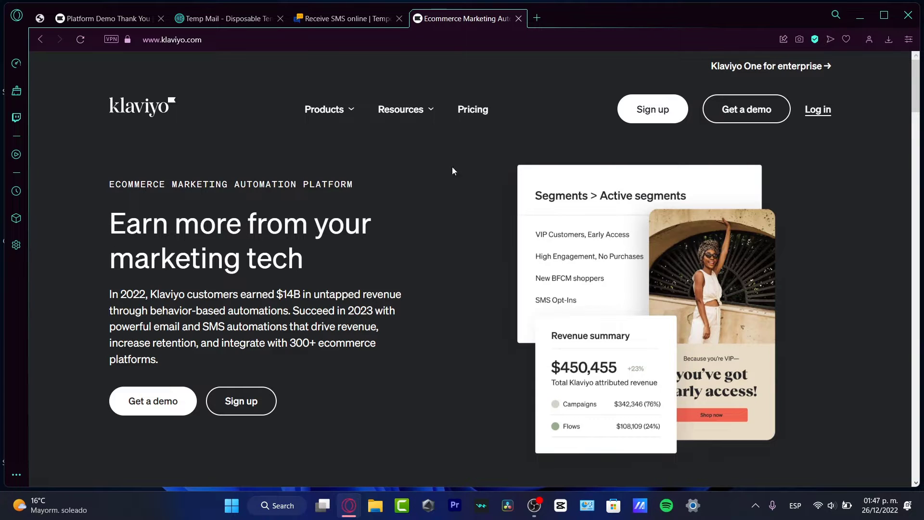
Open the Get started today sign-up form and pass through the Email and Password fields.
left_click(674, 111)
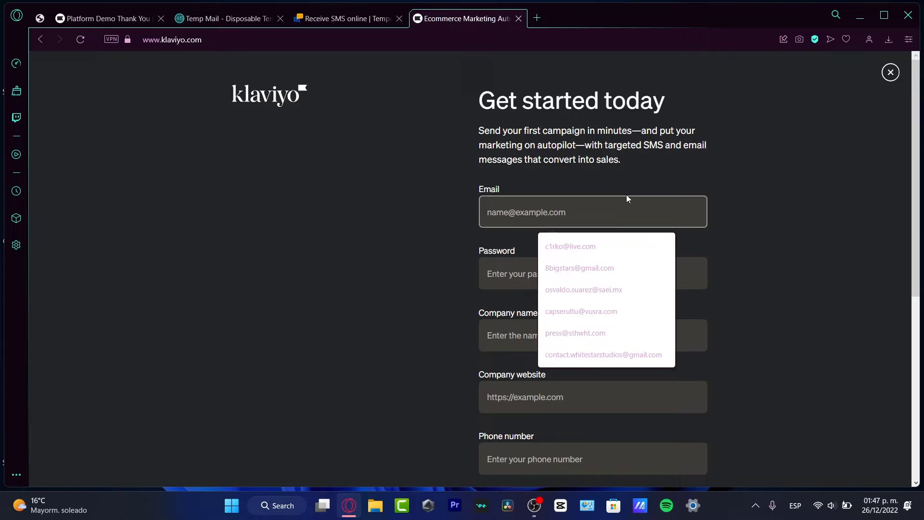
left_click(790, 250)
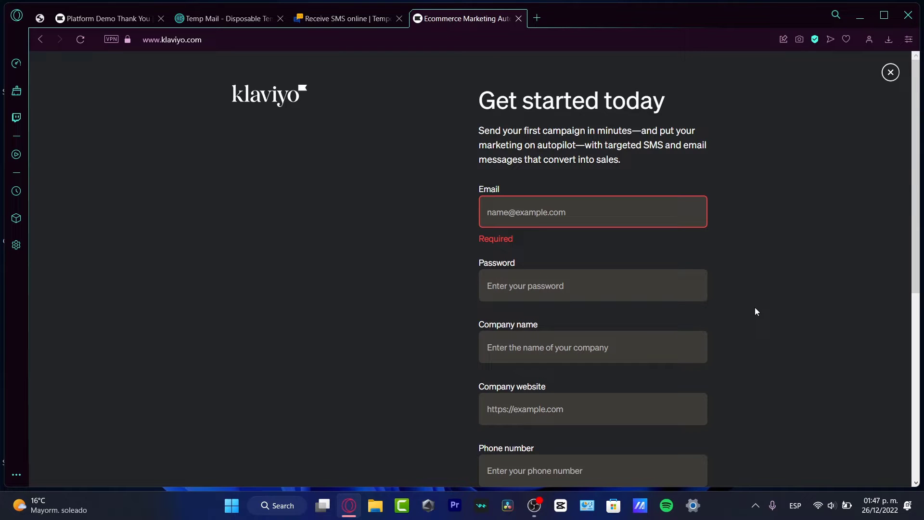
left_click(675, 202)
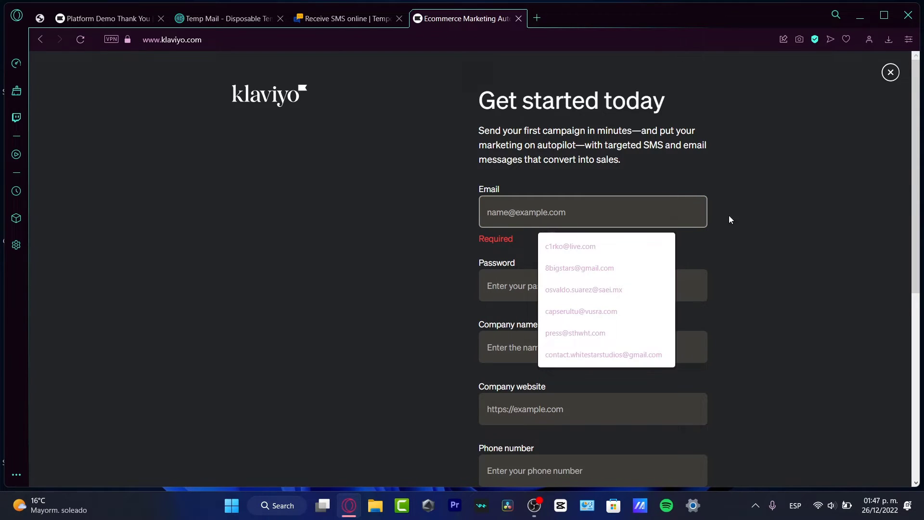
left_click(688, 286)
scroll(661, 346, "down", 3)
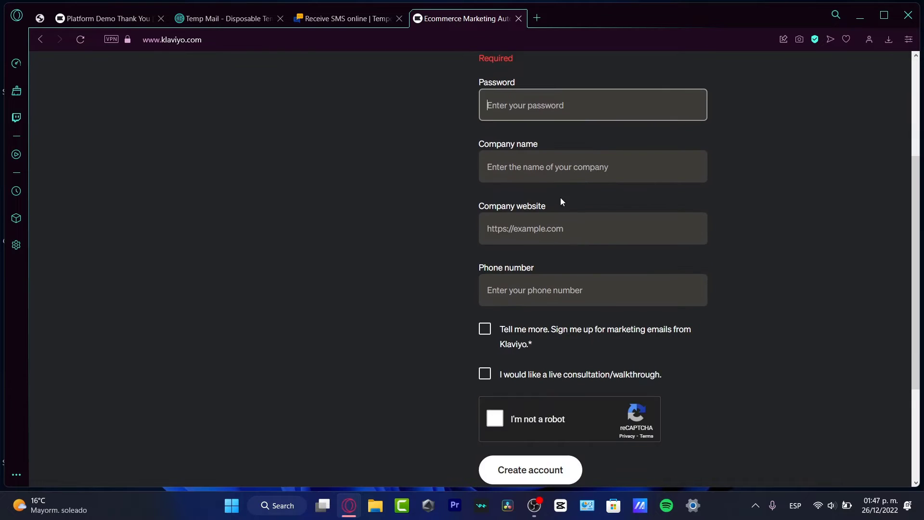
Leave Company name, website and phone number empty so every field shows as required.
left_click(559, 156)
left_click(544, 240)
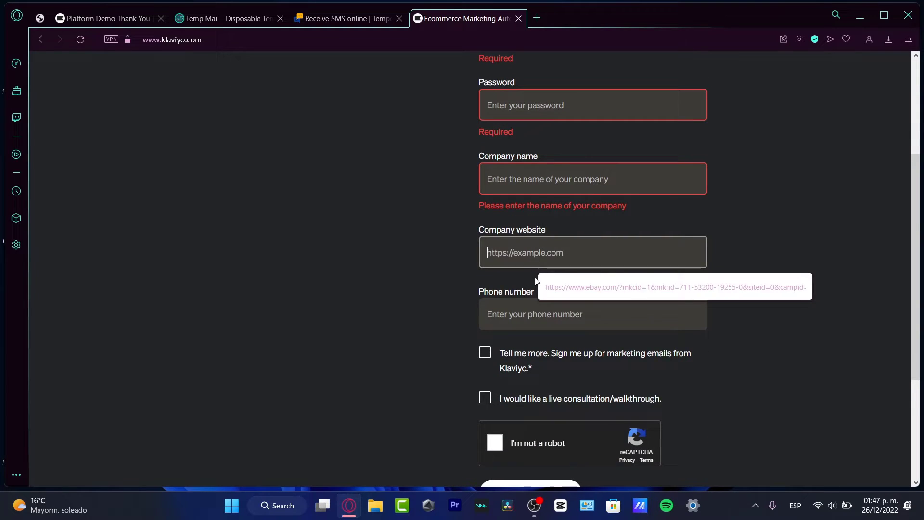
left_click(603, 321)
scroll(733, 279, "down", 3)
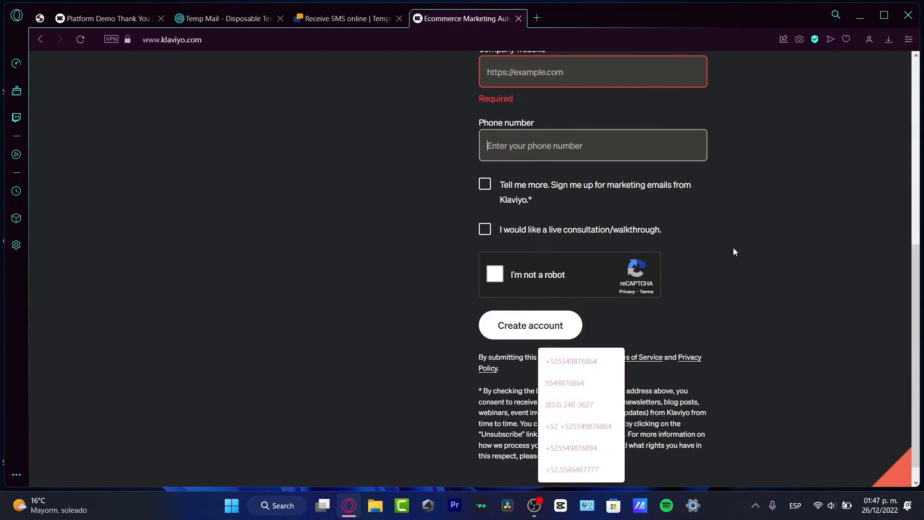
left_click(741, 269)
scroll(749, 284, "up", 6)
scroll(757, 295, "down", 3)
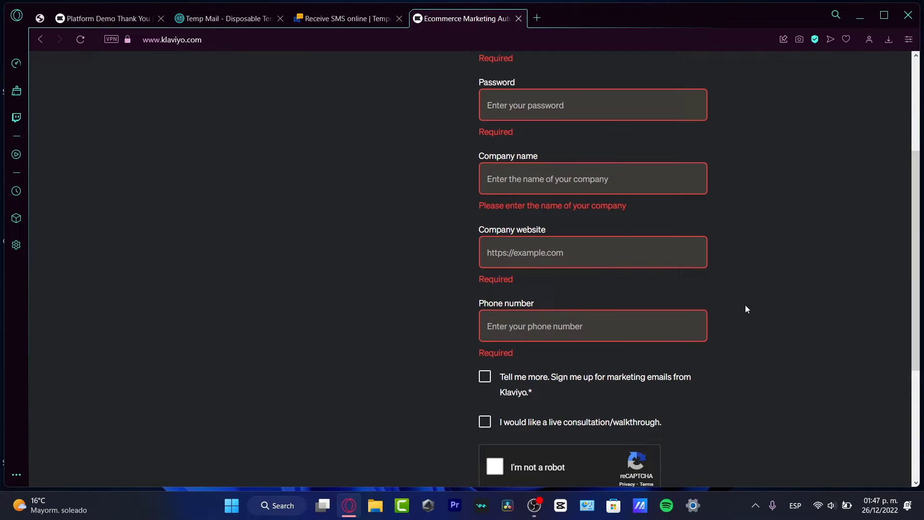
scroll(613, 306, "up", 3)
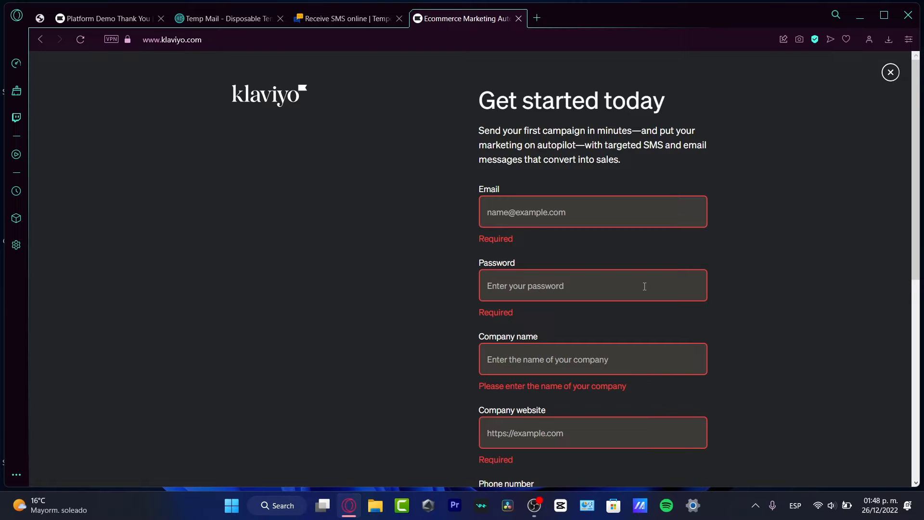
scroll(644, 287, "down", 3)
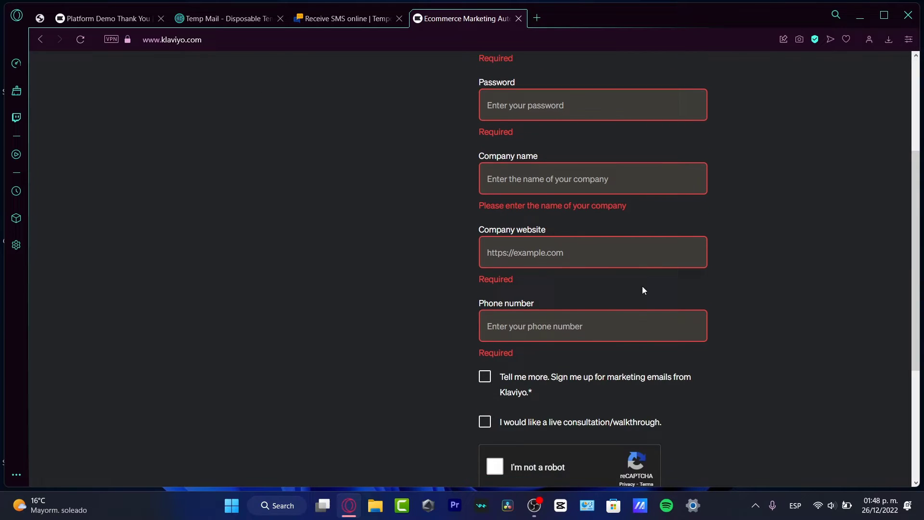
scroll(636, 255, "down", 3)
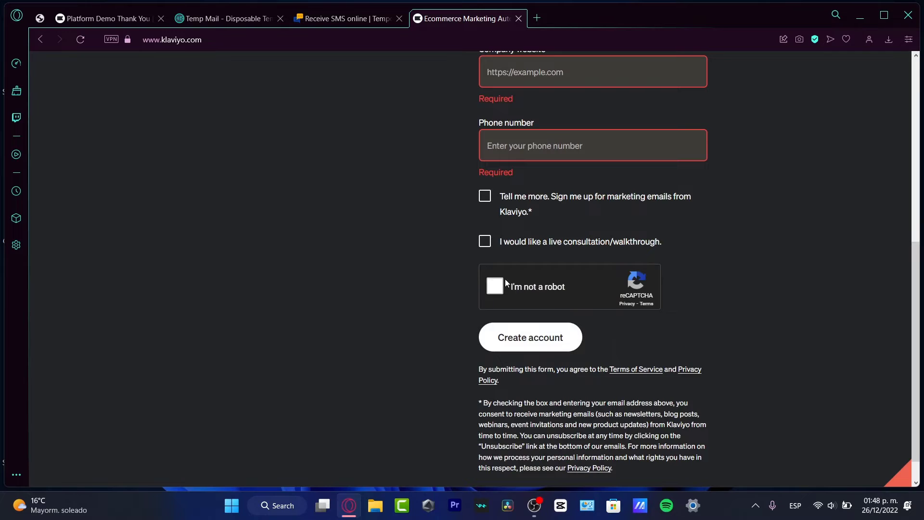
Pick 'I don't use any of these' and 'Less than 1K', then submit the sender email.
left_click(126, 19)
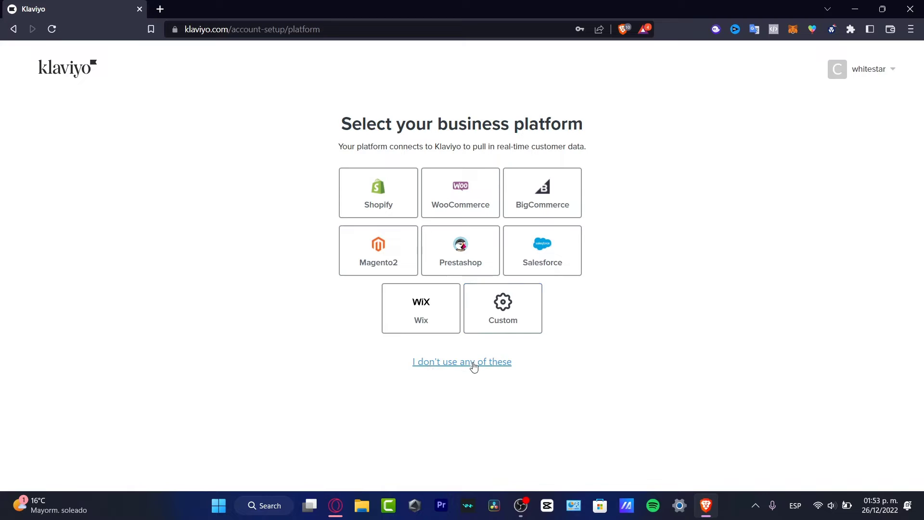
left_click(457, 368)
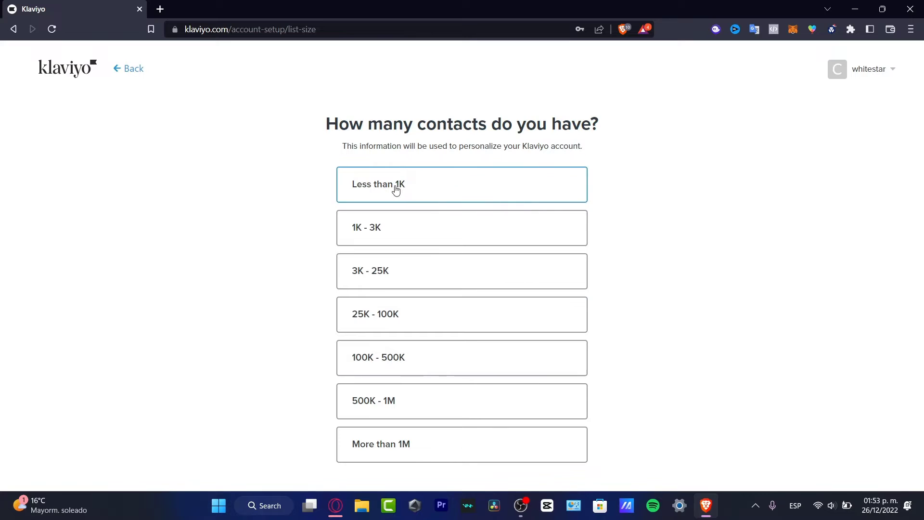
left_click(478, 192)
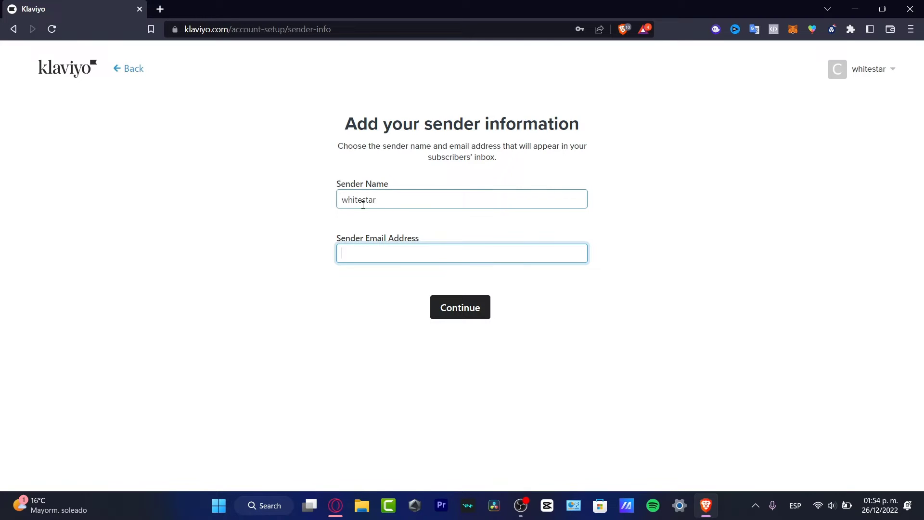
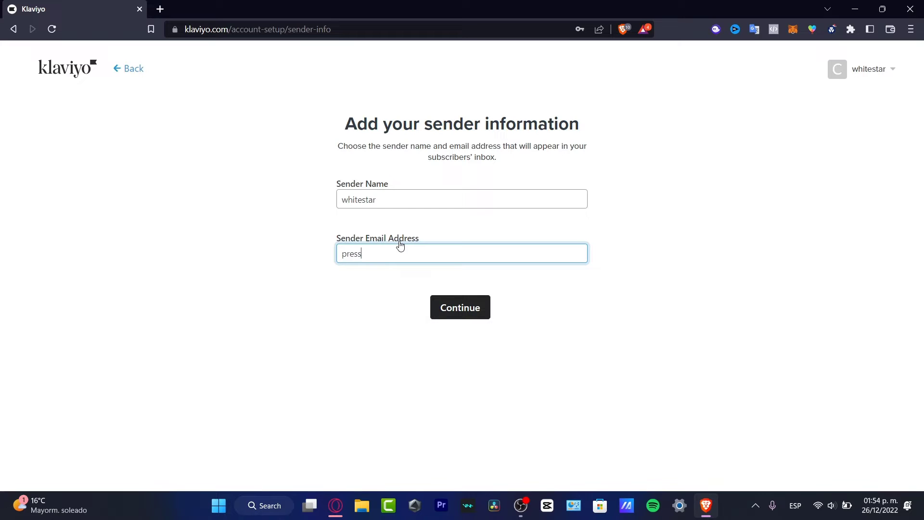
left_click(461, 314)
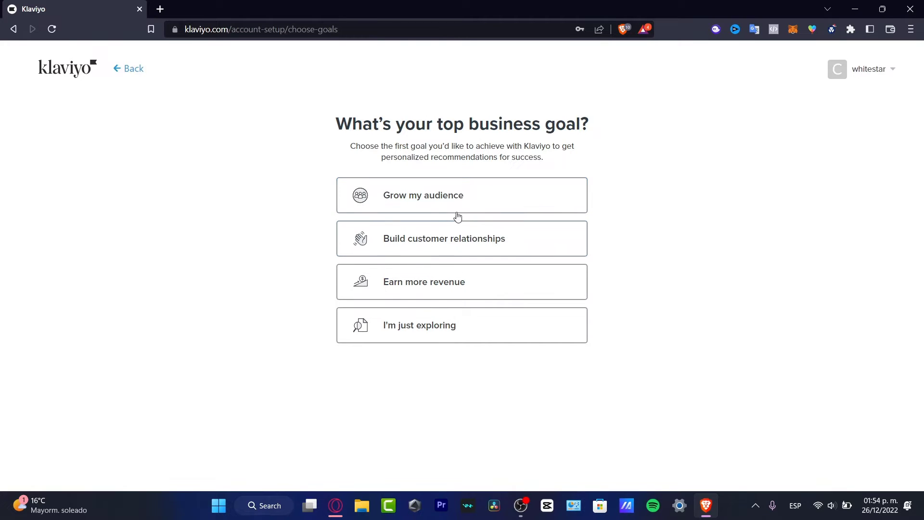
Choose 'Grow my audience' as the top goal and 'Email and SMS' as the channels.
left_click(454, 198)
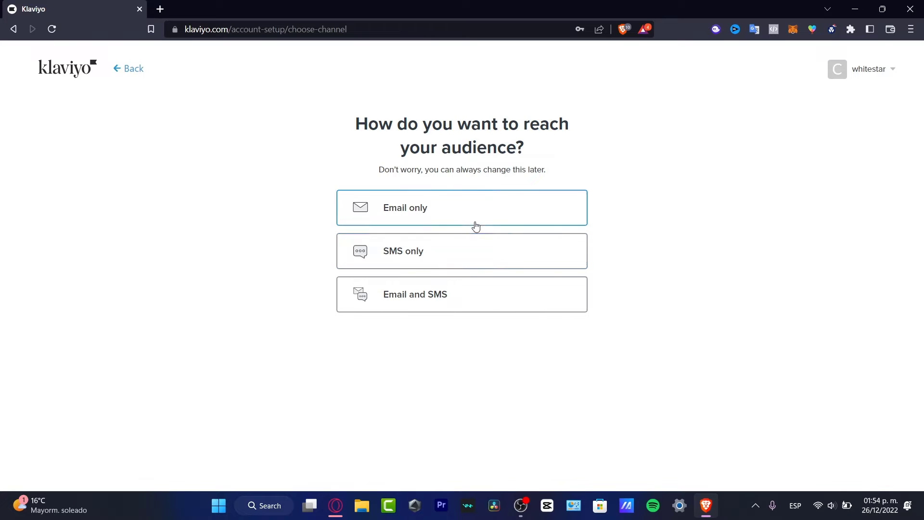
left_click(469, 308)
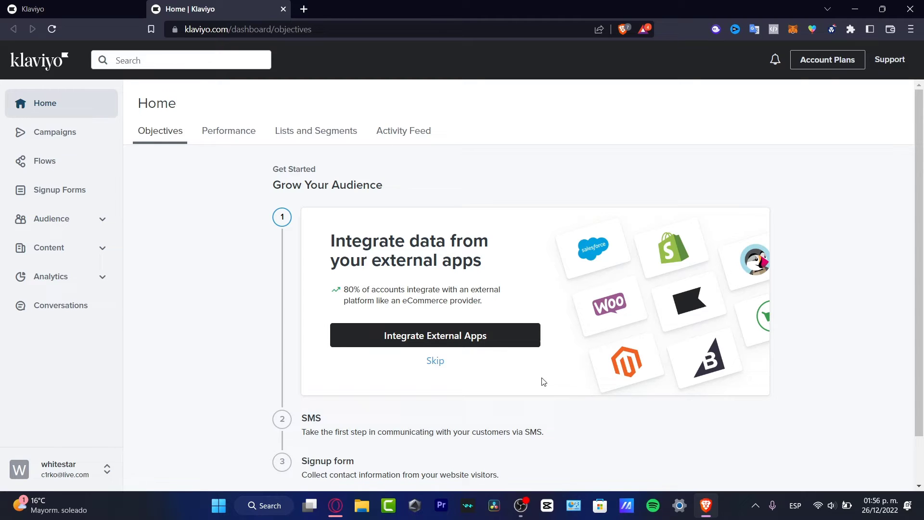
Start the external apps integration step and browse the available integrations.
left_click(453, 338)
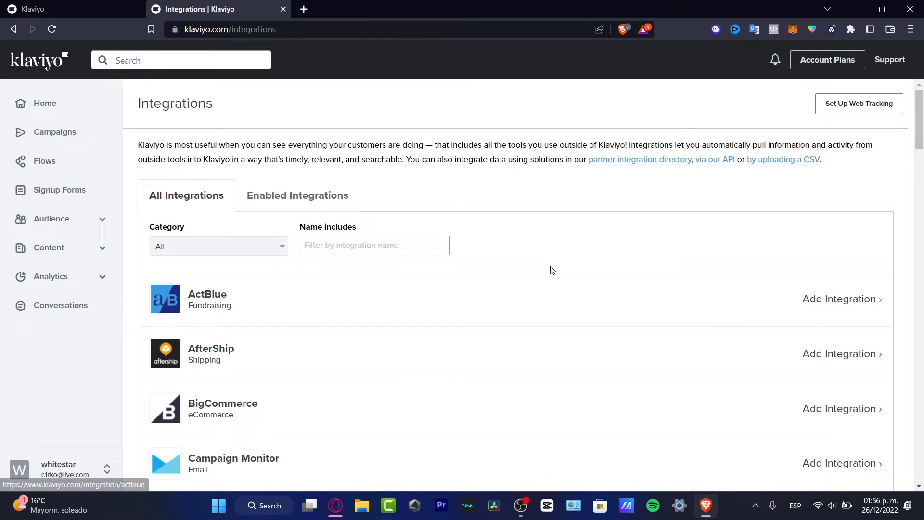
scroll(526, 314, "down", 8)
scroll(527, 315, "down", 7)
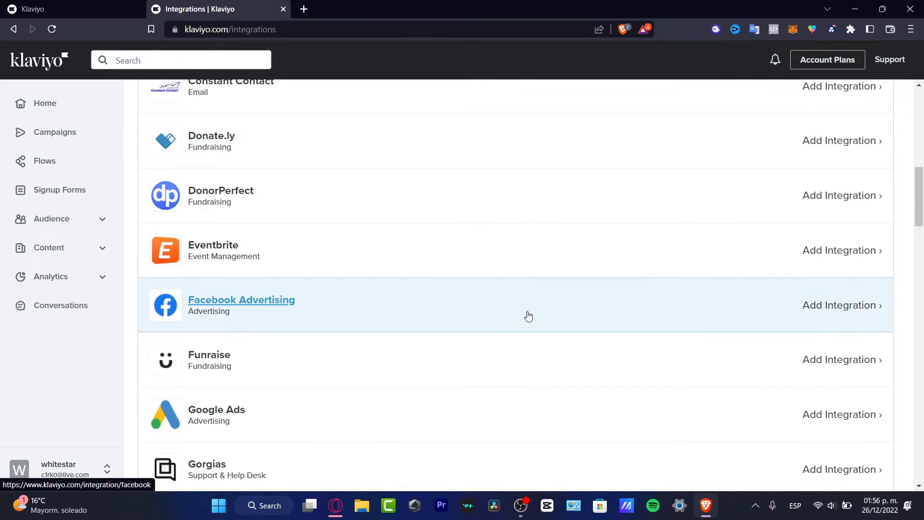
scroll(537, 340, "down", 15)
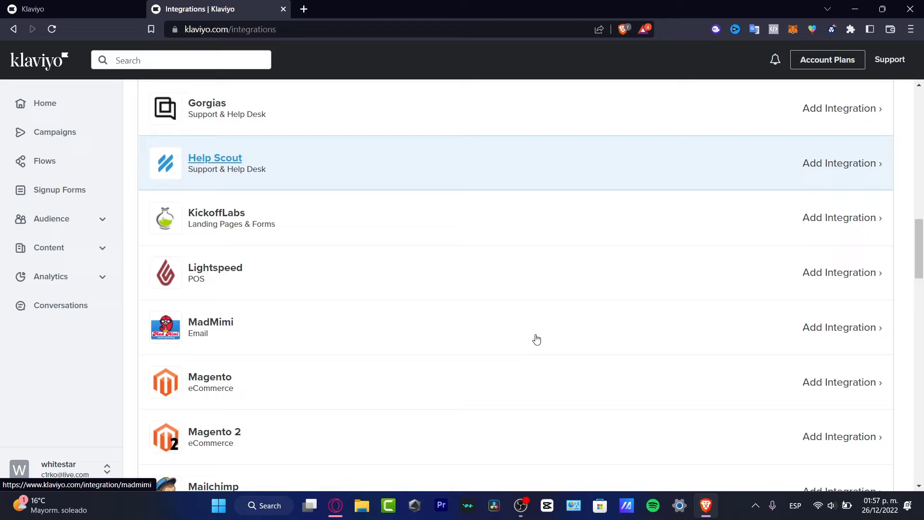
scroll(537, 339, "down", 11)
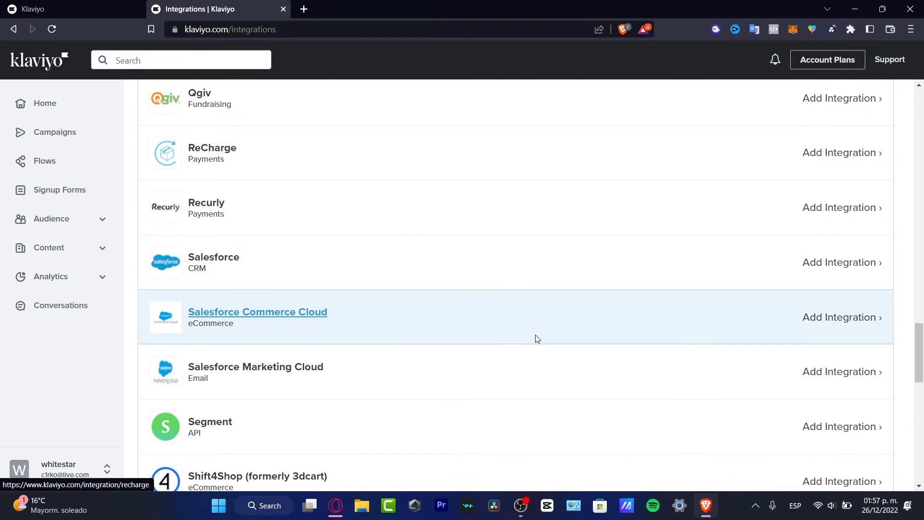
scroll(537, 339, "down", 7)
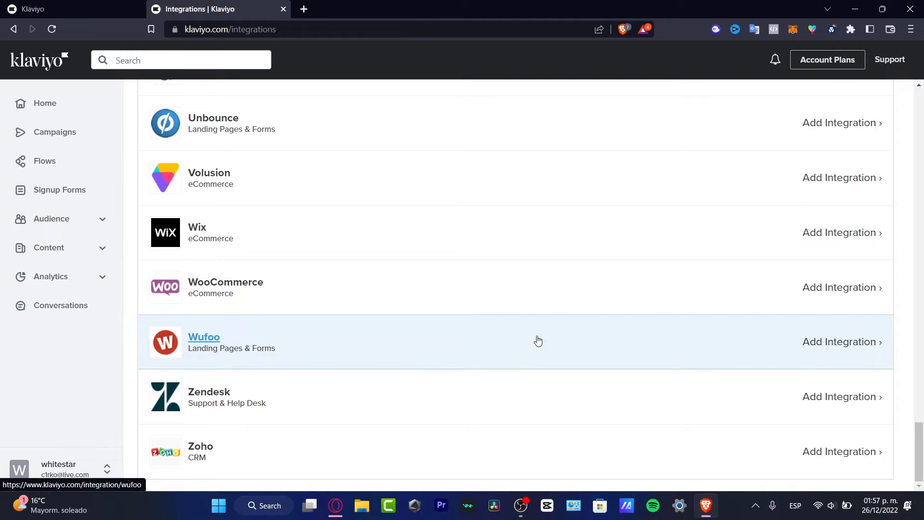
Open the Mailchimp integration page, then go back to Home without connecting.
scroll(421, 400, "up", 15)
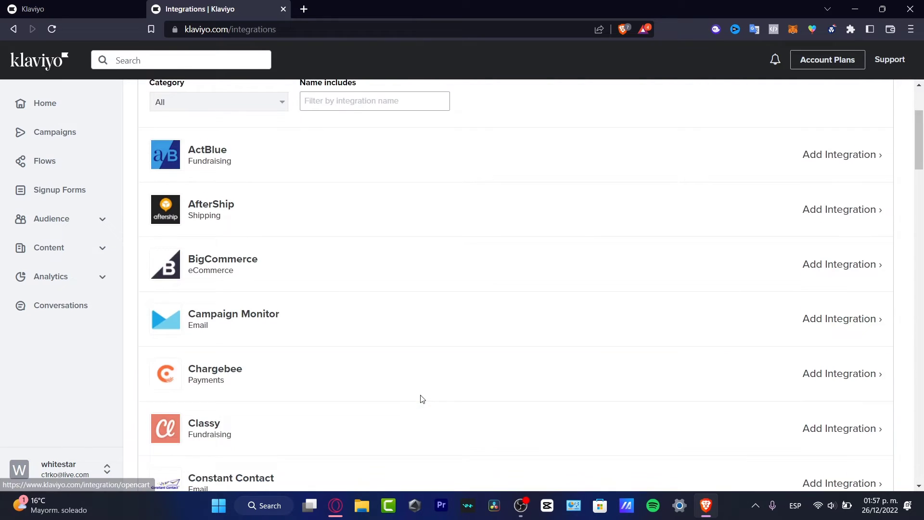
scroll(422, 399, "up", 3)
scroll(423, 397, "down", 11)
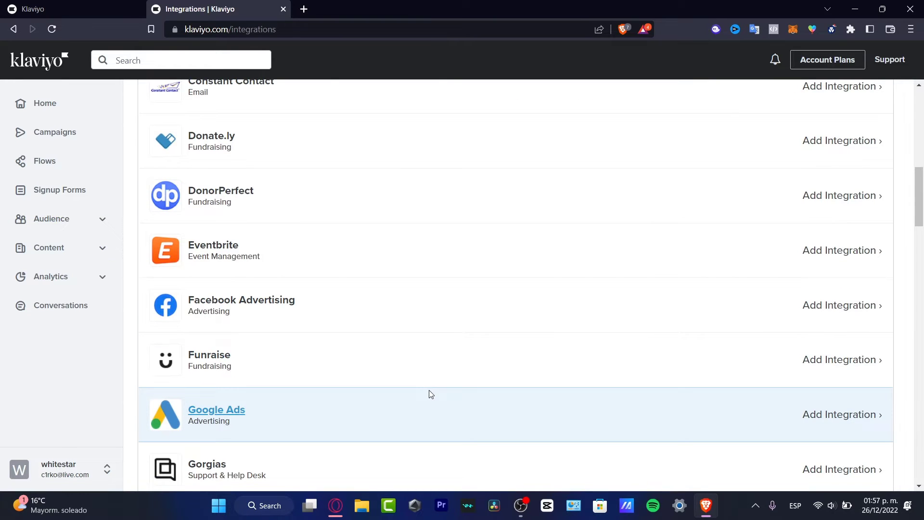
scroll(429, 389, "up", 3)
scroll(407, 386, "up", 3)
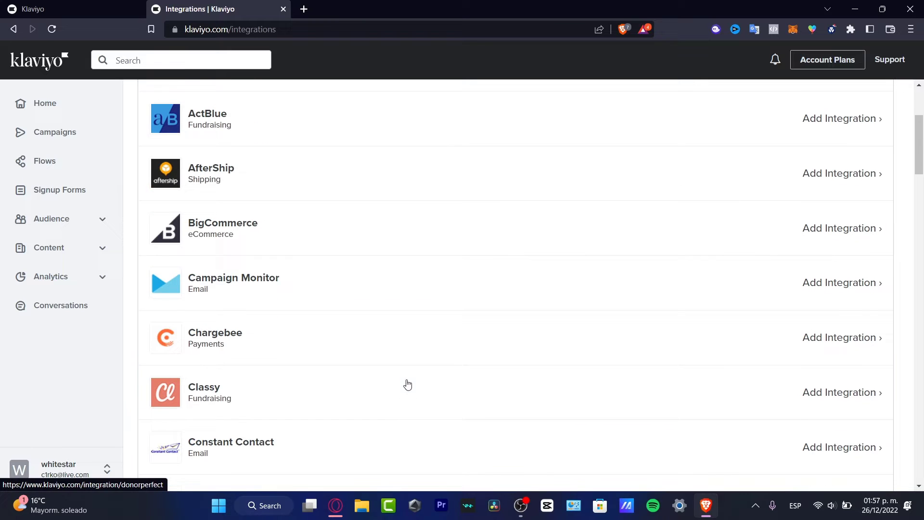
scroll(408, 384, "up", 3)
scroll(408, 384, "down", 13)
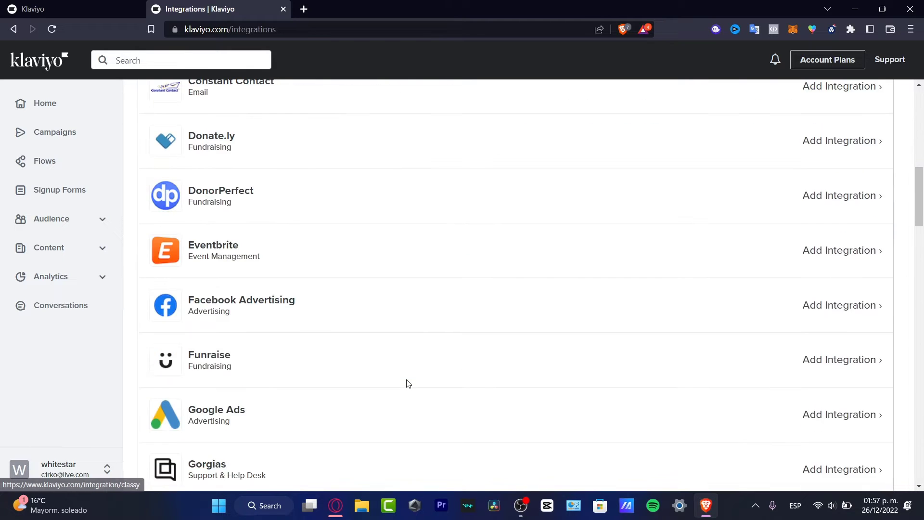
scroll(407, 384, "down", 6)
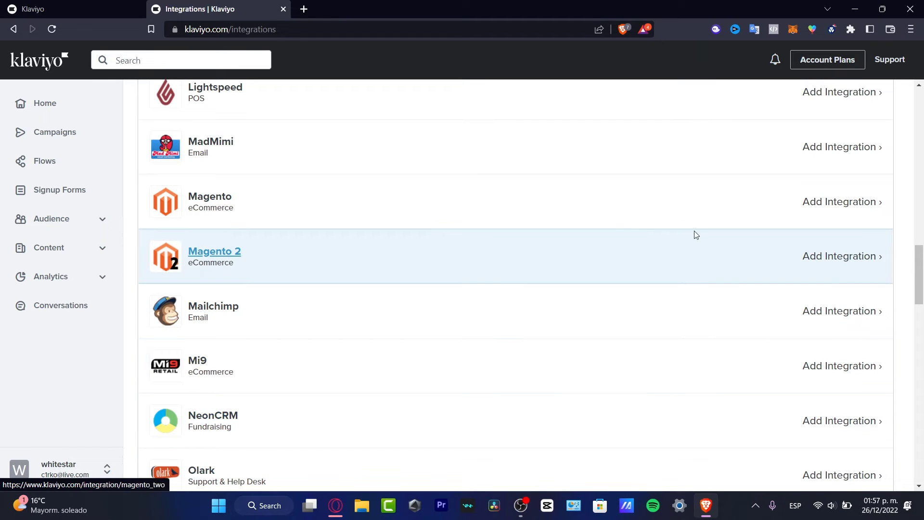
left_click(217, 316)
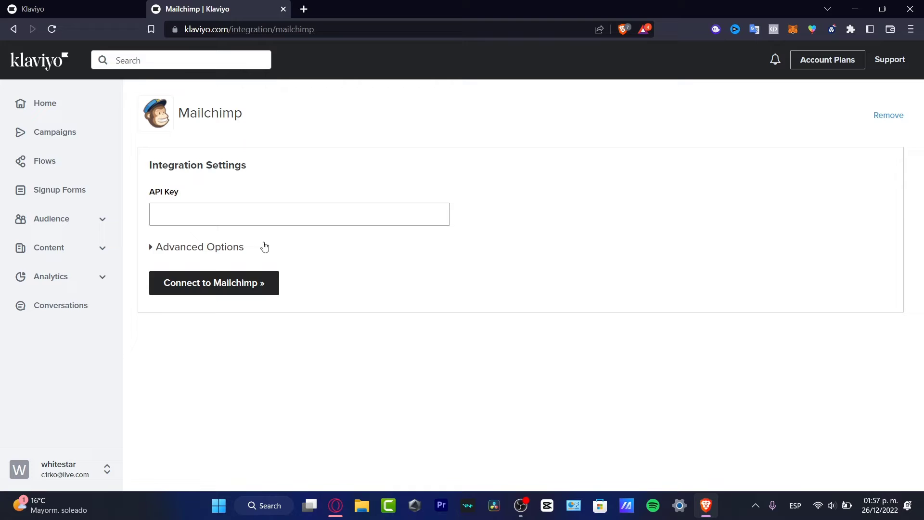
left_click(61, 105)
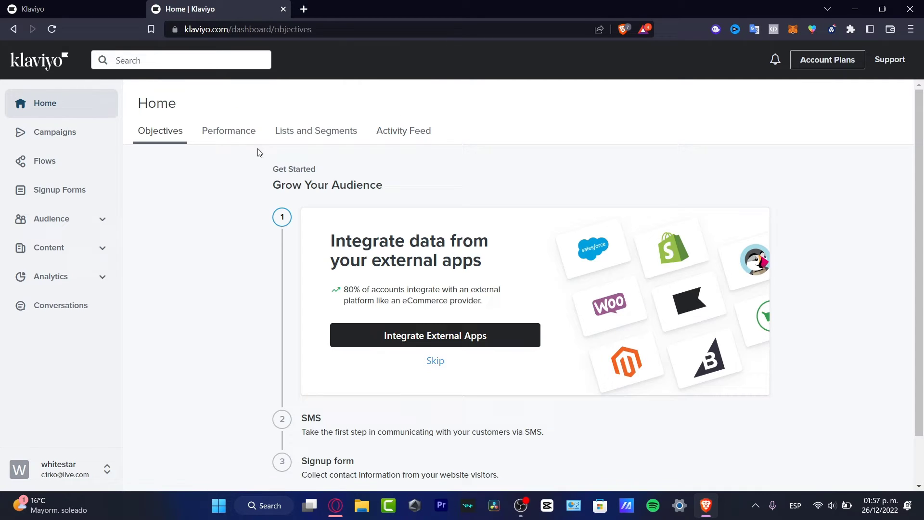
View the Performance and Lists and Segments tabs, then go to the empty Campaigns page.
left_click(231, 134)
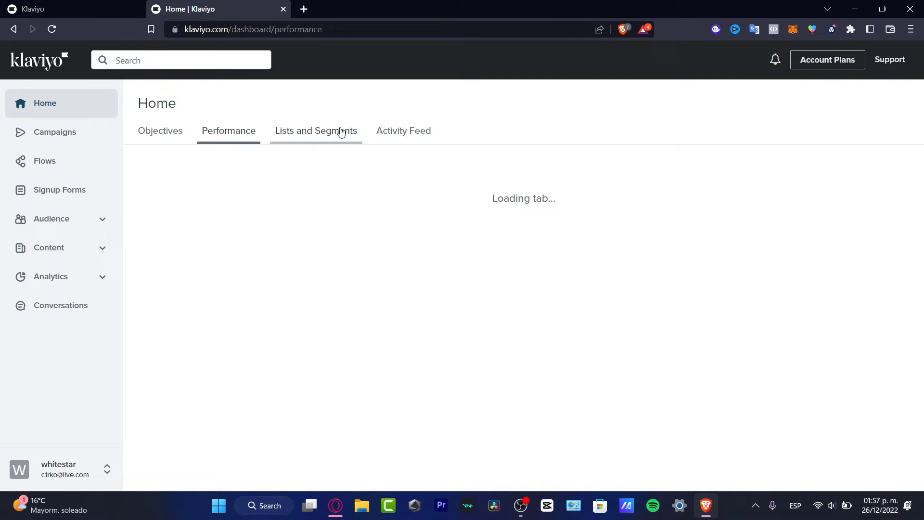
left_click(360, 135)
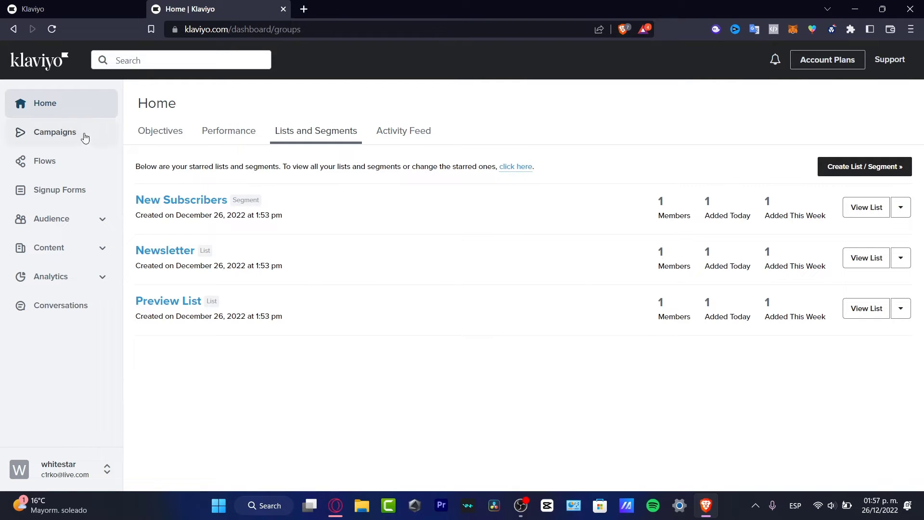
left_click(62, 132)
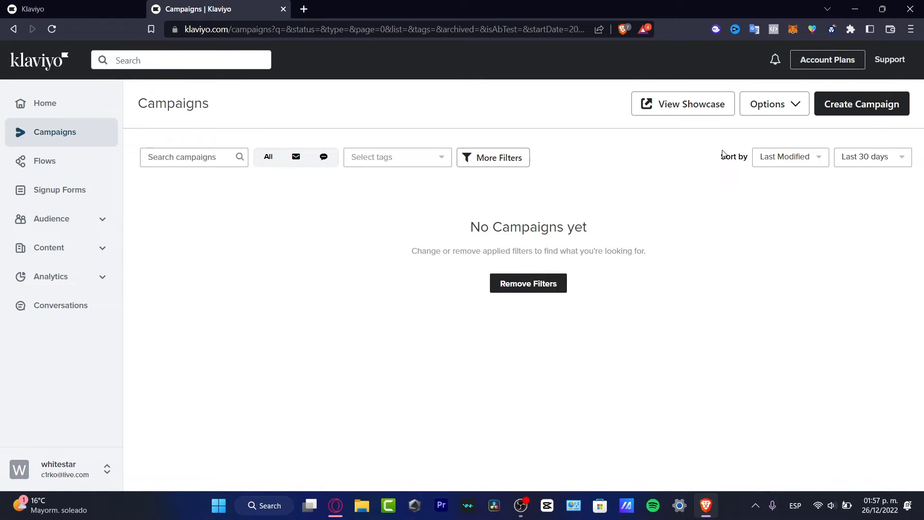
Create a new email campaign and name it 'Audience Retention'.
left_click(876, 110)
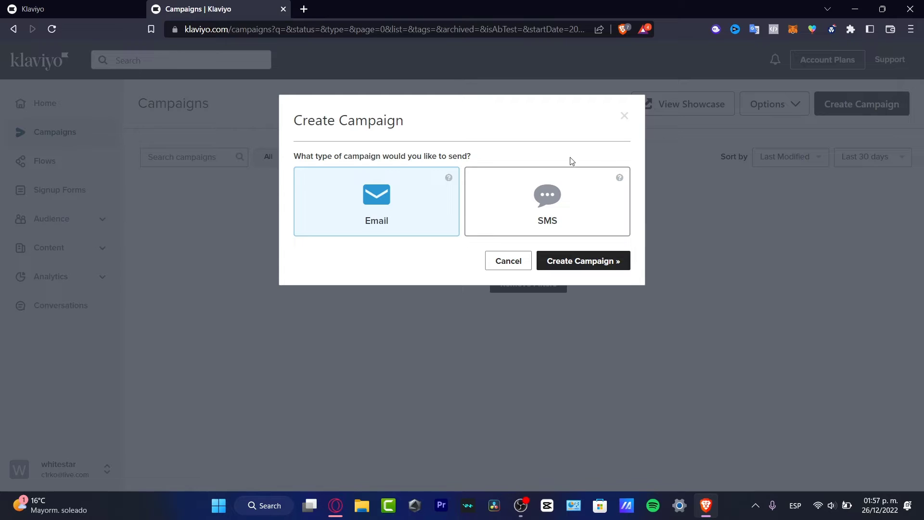
left_click_drag(332, 156, 478, 164)
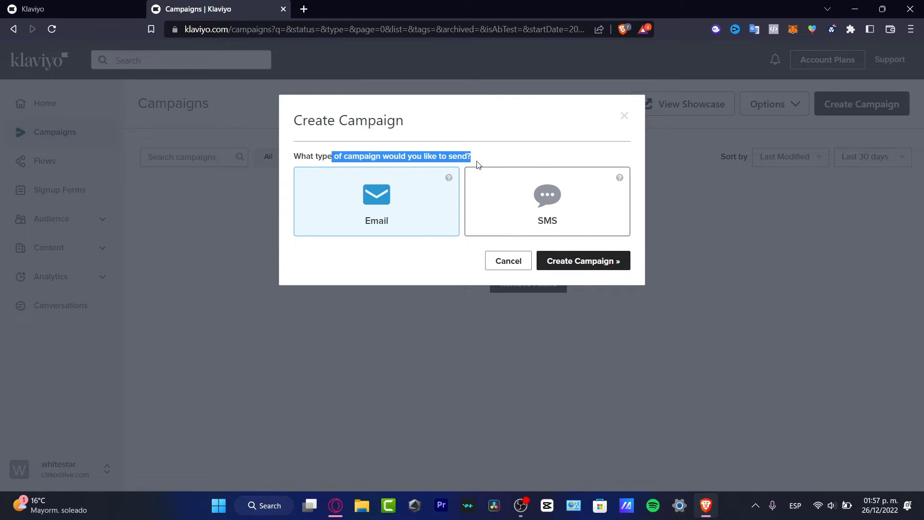
left_click(607, 264)
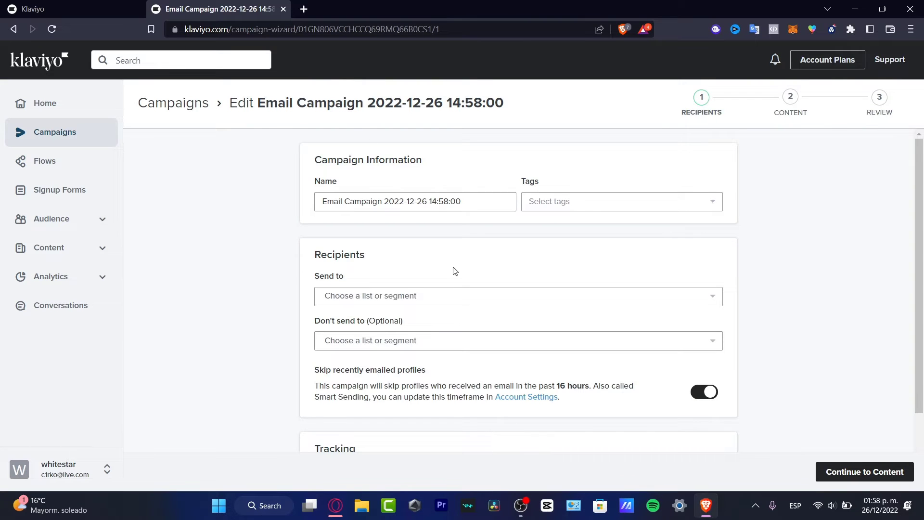
scroll(453, 275, "down", 2)
scroll(549, 308, "up", 2)
triple_click(493, 201)
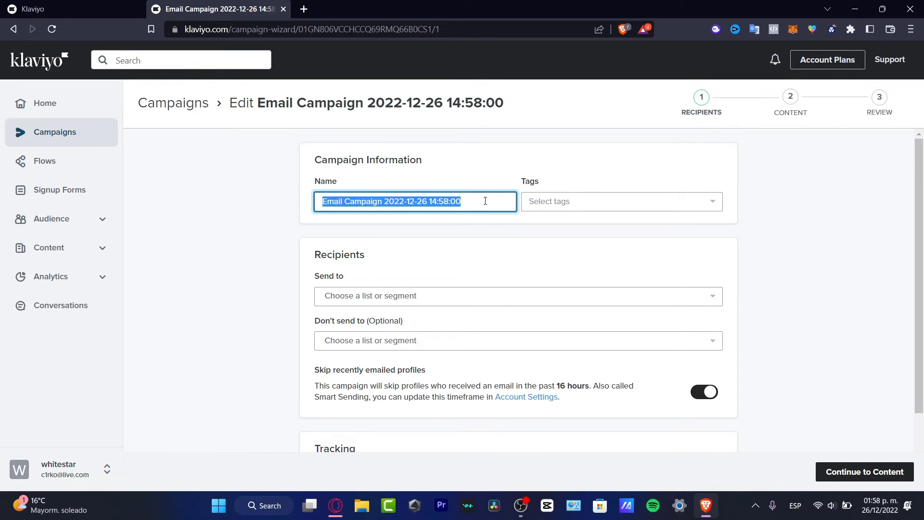
type("Audience Reta")
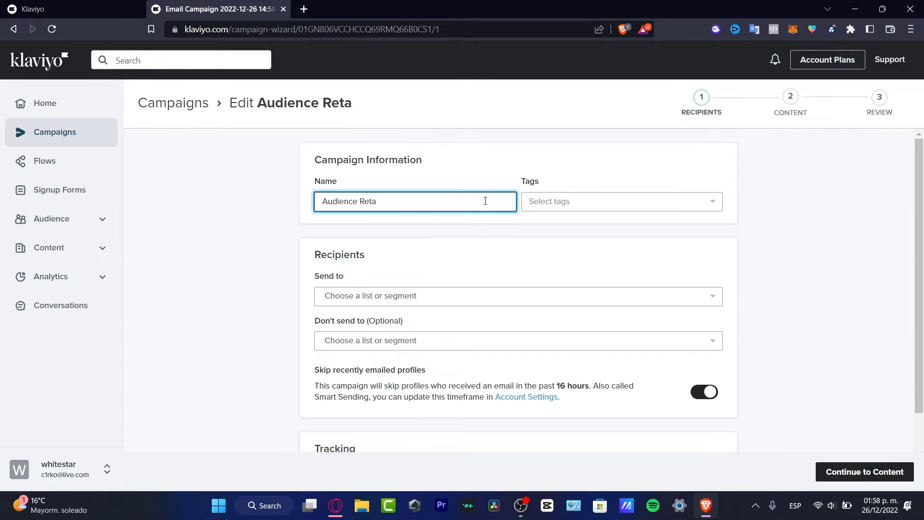
key("BackSpace")
type("ention")
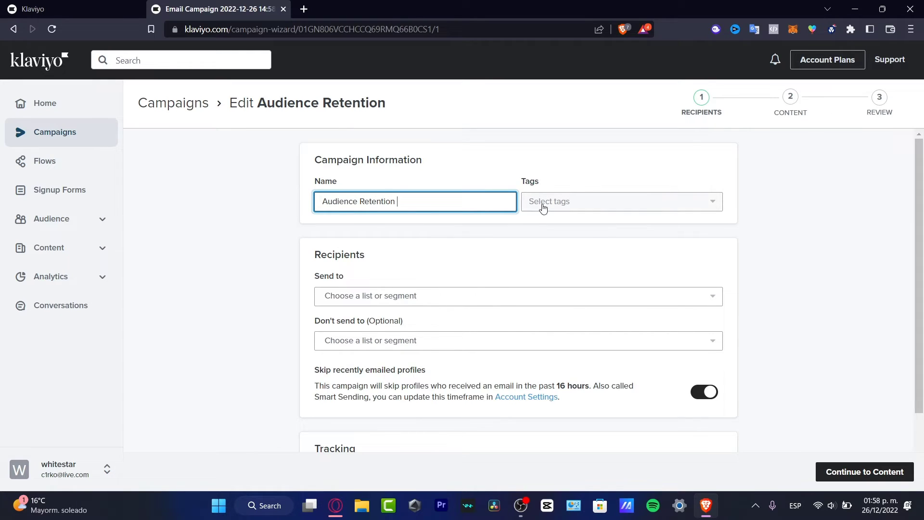
Create the tag 'Instagram' and apply it to the campaign.
left_click(564, 202)
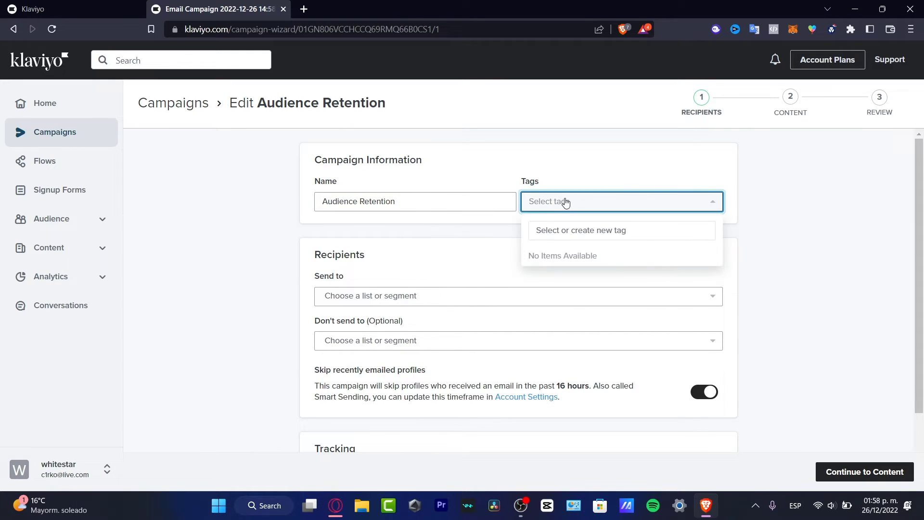
left_click(638, 234)
type("PINs")
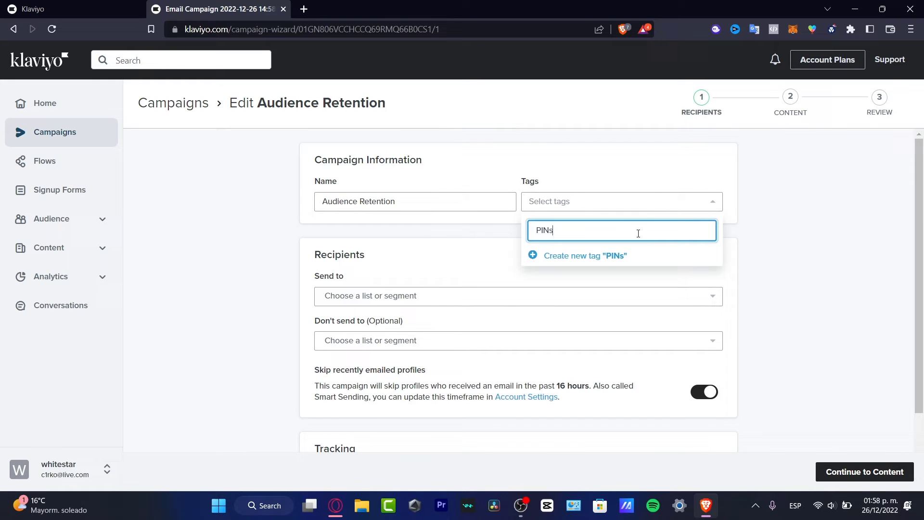
key("BackSpace")
key("BackSpace")
key("BackSpace")
key("BackSpace")
type("Instagram")
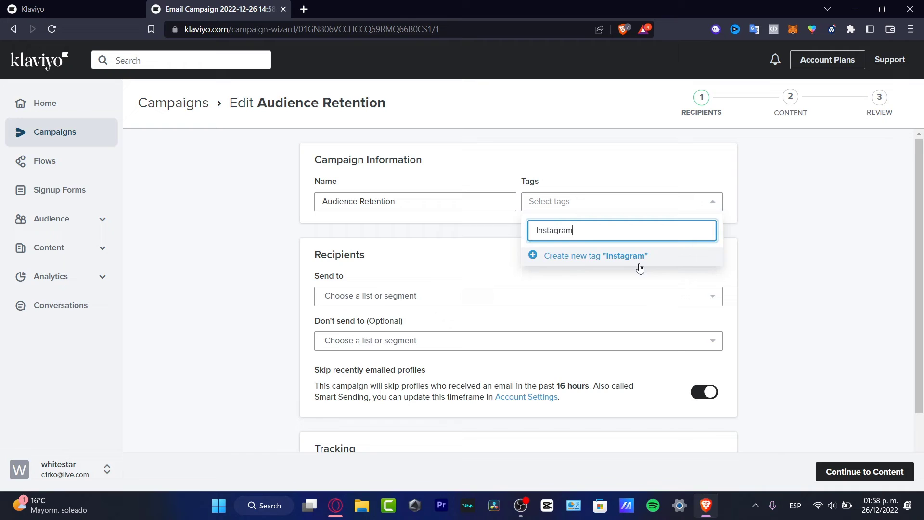
left_click(639, 256)
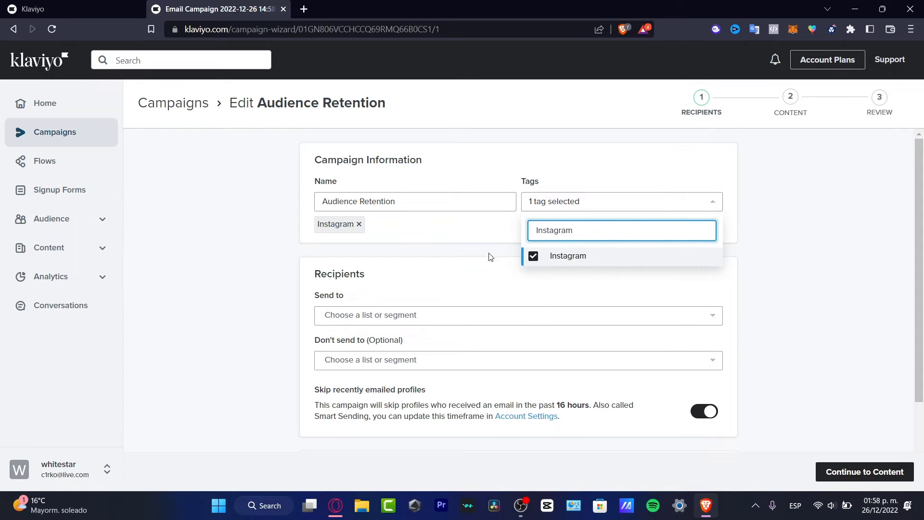
left_click(486, 280)
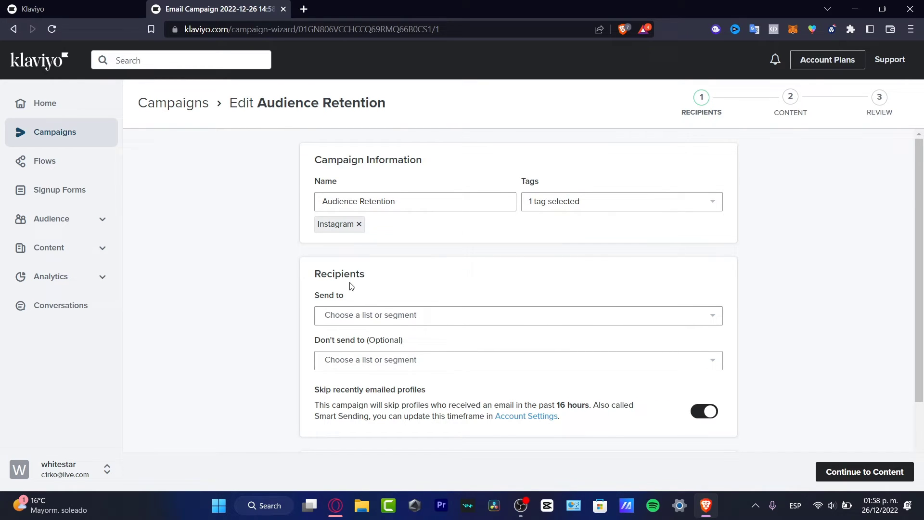
Send the campaign to New Subscribers and Engaged (90 Days), leaving exclusions empty.
left_click(383, 314)
scroll(500, 288, "down", 2)
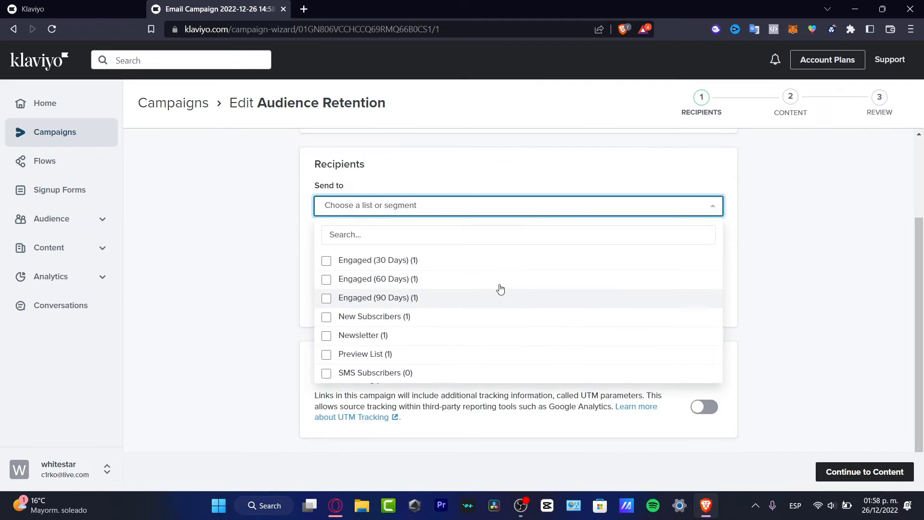
scroll(500, 289, "up", 2)
scroll(501, 324, "down", 2)
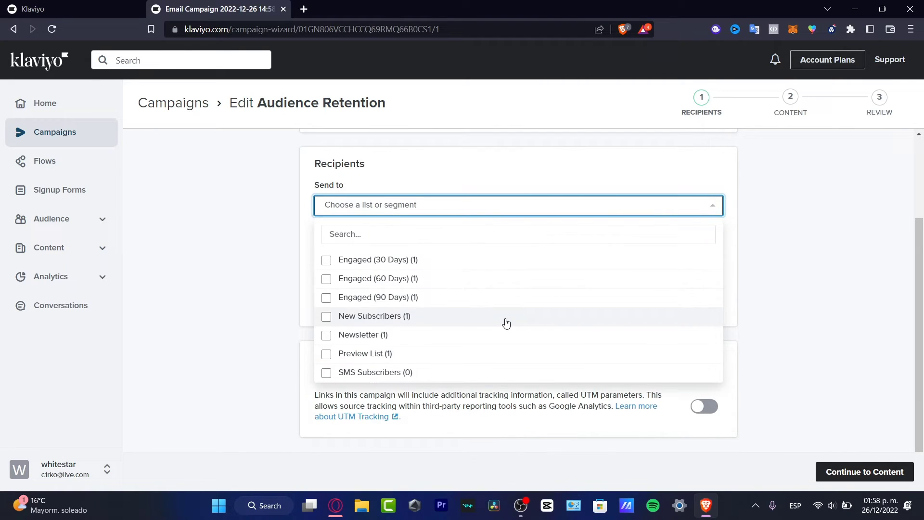
left_click(433, 316)
left_click(329, 304)
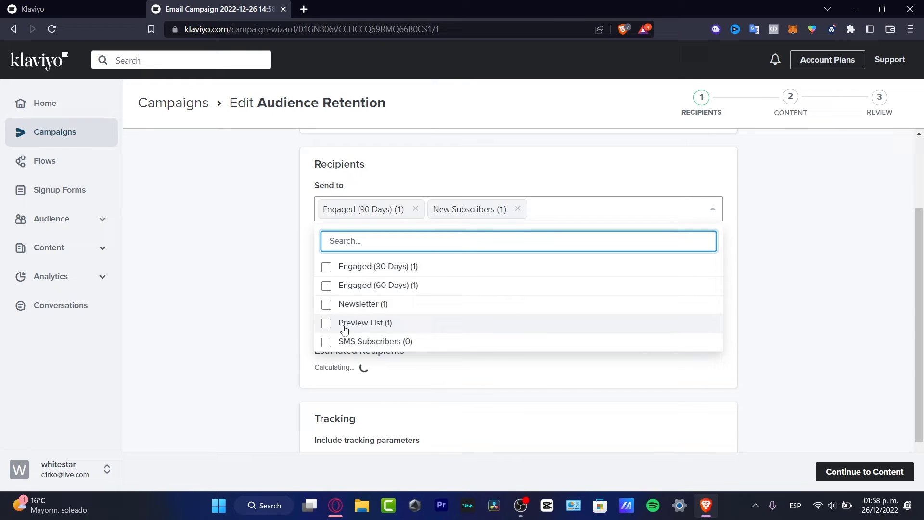
left_click(267, 296)
left_click(393, 266)
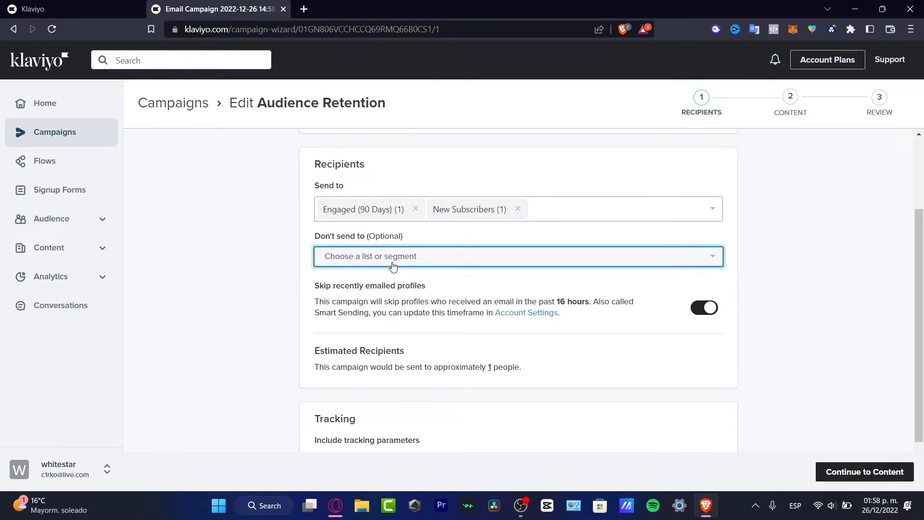
left_click(464, 261)
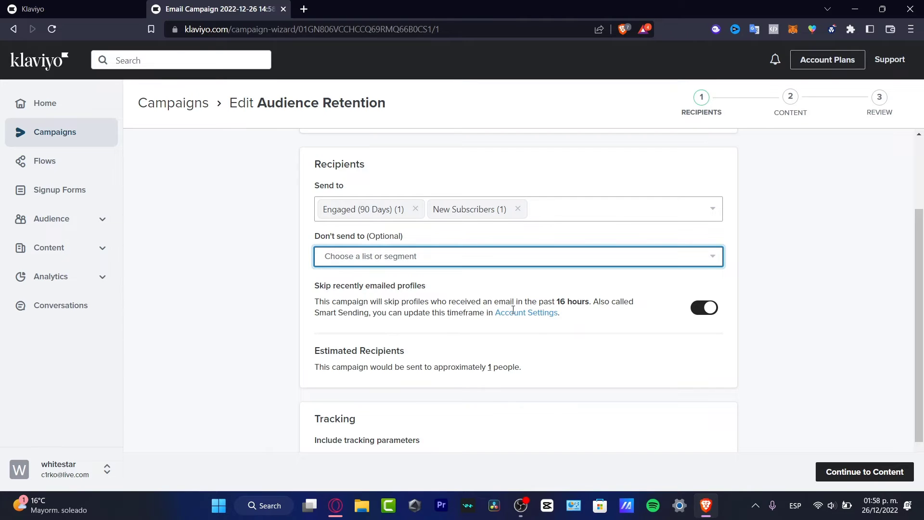
Turn on Include tracking parameters and Customize tracking parameters.
scroll(538, 324, "down", 1)
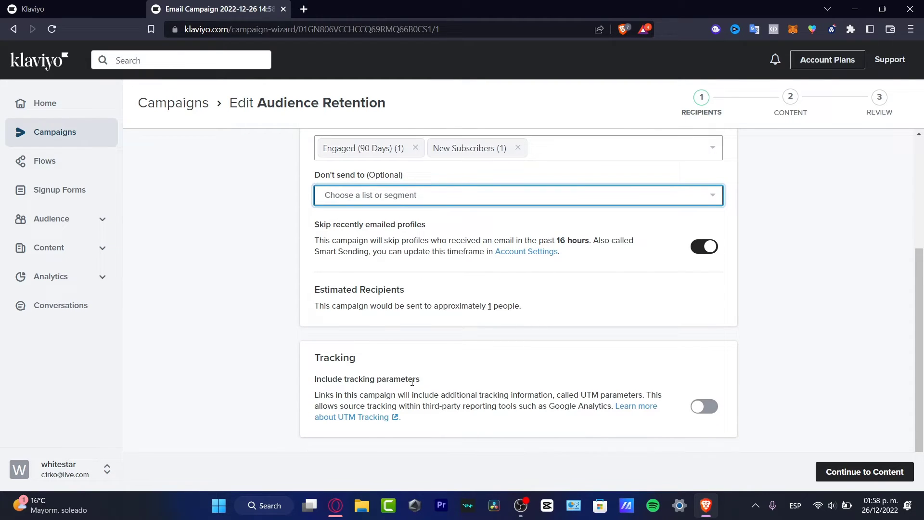
left_click_drag(387, 380, 484, 382)
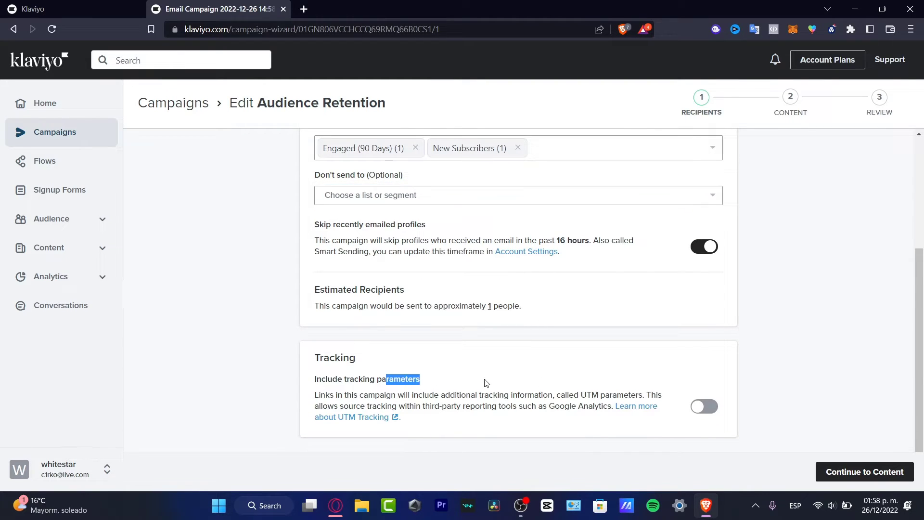
left_click(716, 407)
scroll(719, 380, "down", 1)
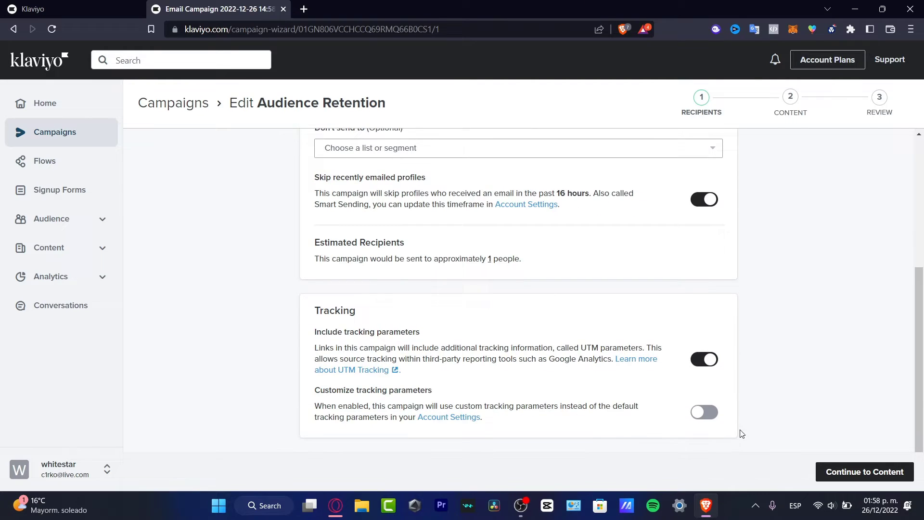
left_click(715, 421)
scroll(739, 397, "down", 3)
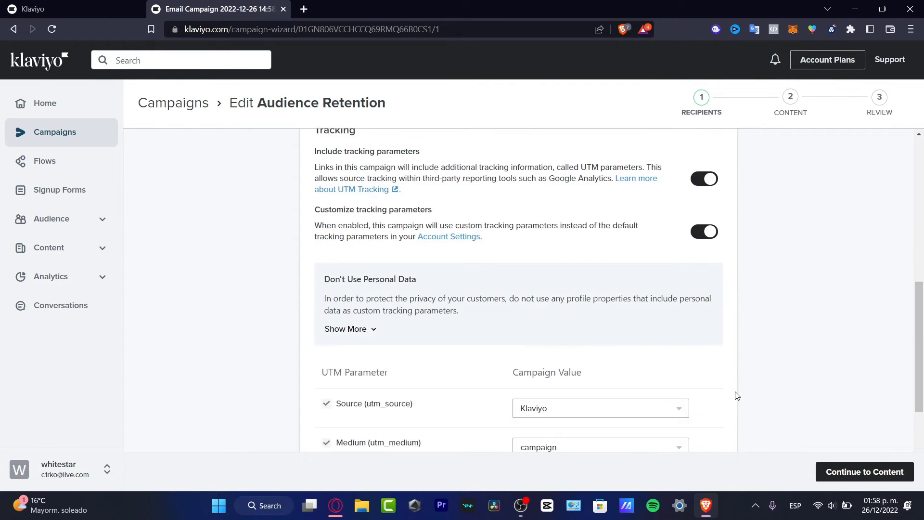
scroll(736, 397, "down", 5)
Correct the subject line to 'Get yourself a 10% Discount Now!'.
left_click(869, 472)
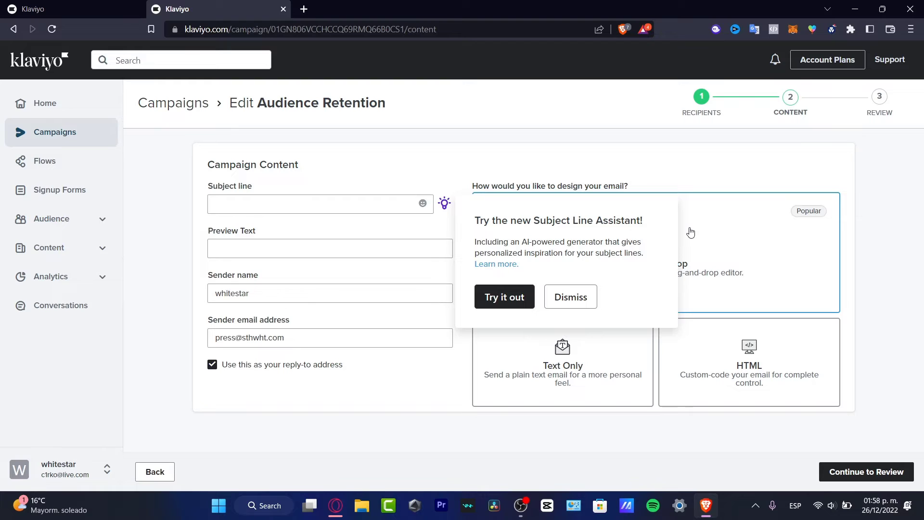
left_click(586, 300)
left_click(343, 207)
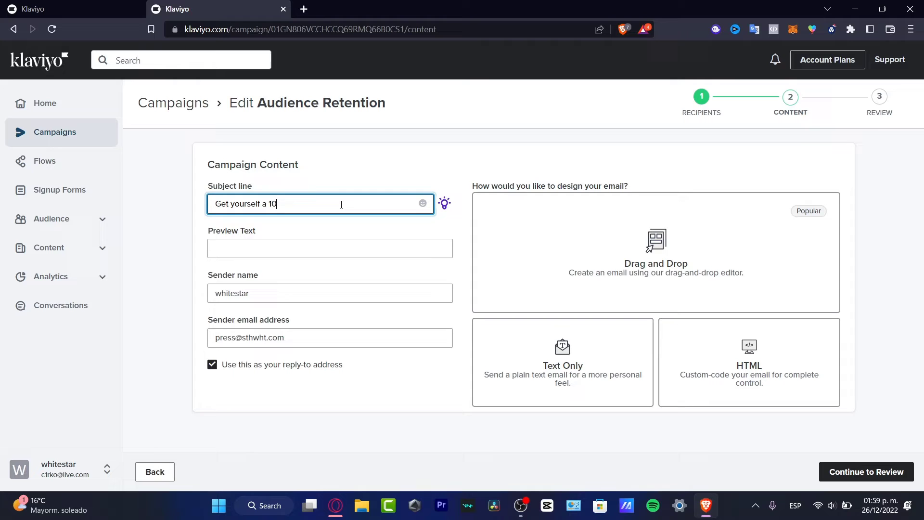
key("BackSpace")
key("BackSpace")
key("BackSpace")
type("iscount")
Enter preview text 'Congratulations, you are now part of the team STHWHT' and verify sender name and email.
left_click(292, 247)
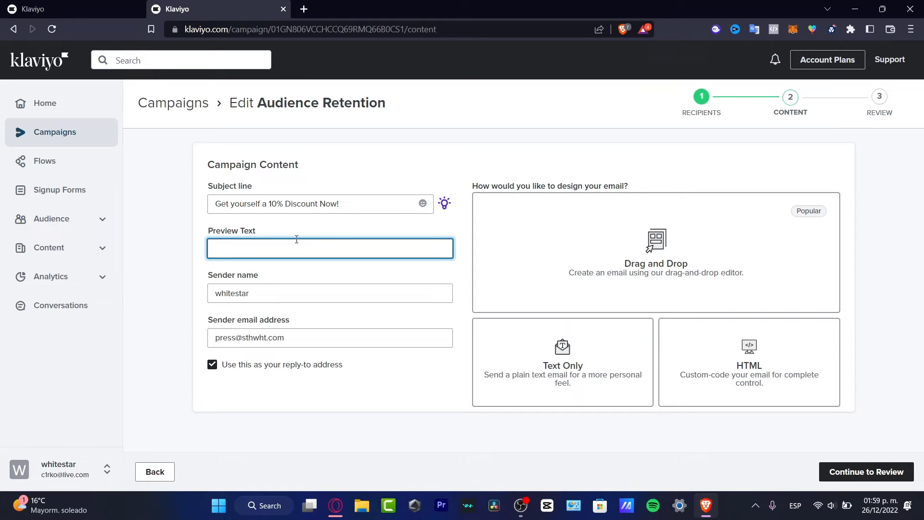
type("Congratulations, you are now part of t")
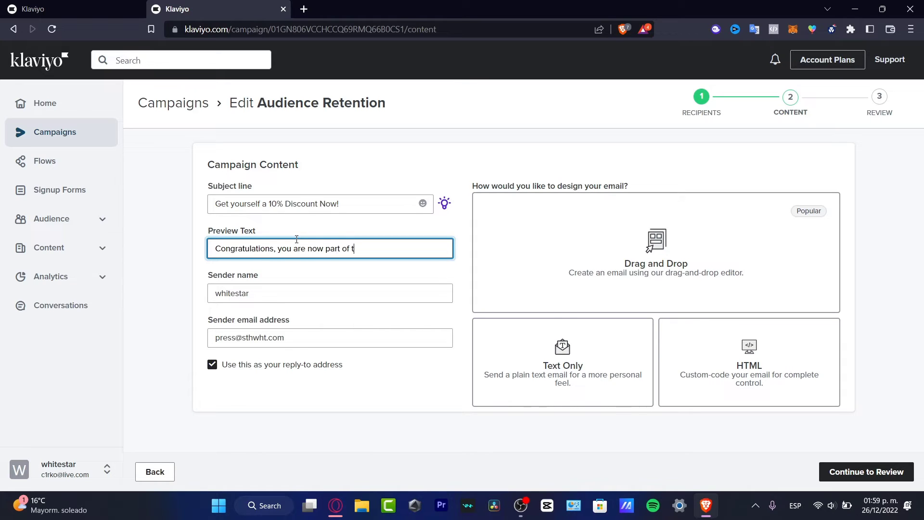
type("he team STHWHT")
left_click(268, 289)
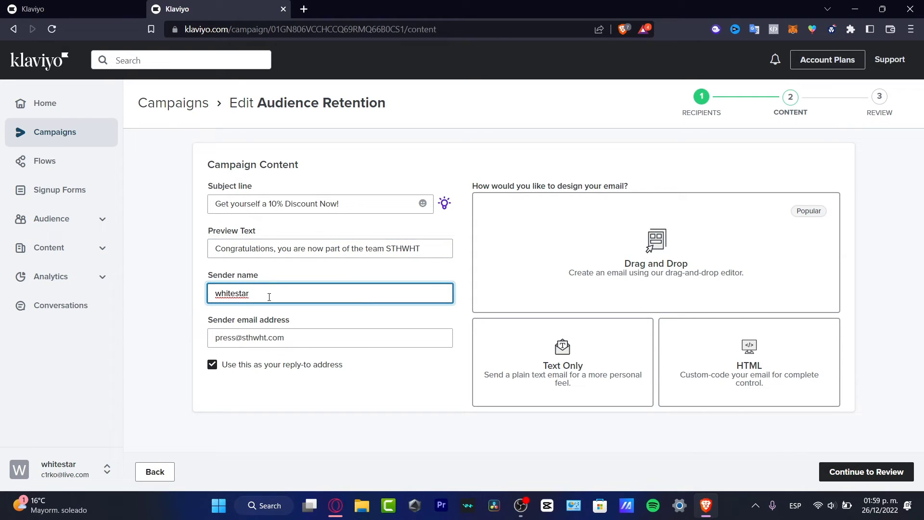
left_click(309, 337)
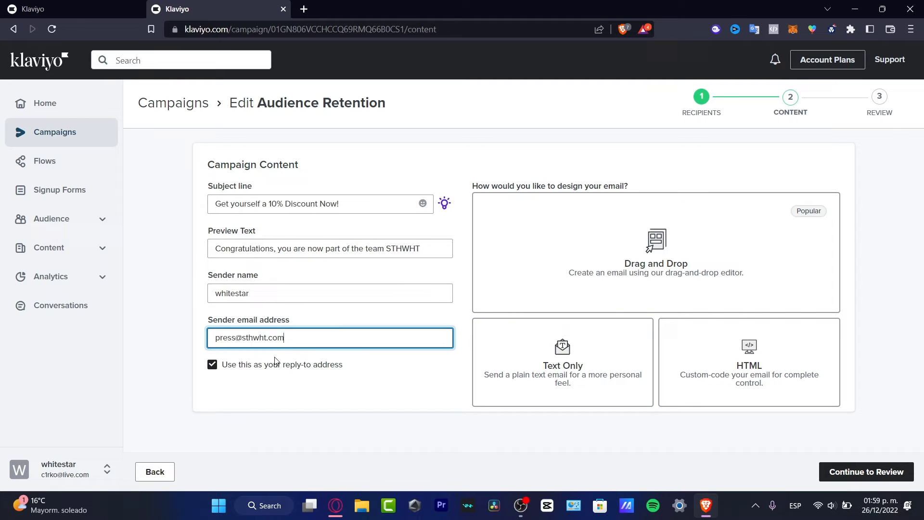
left_click(591, 184)
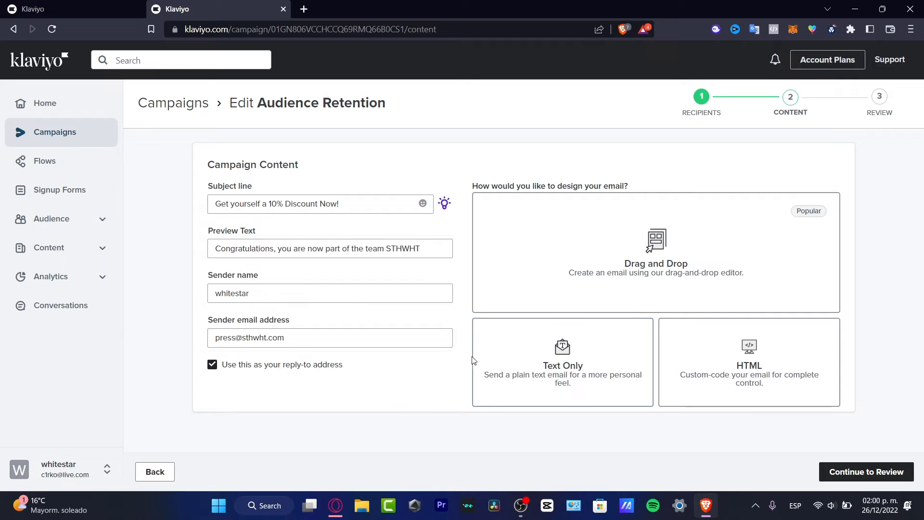
Choose Drag and Drop design and browse the Themed template library.
left_click(663, 248)
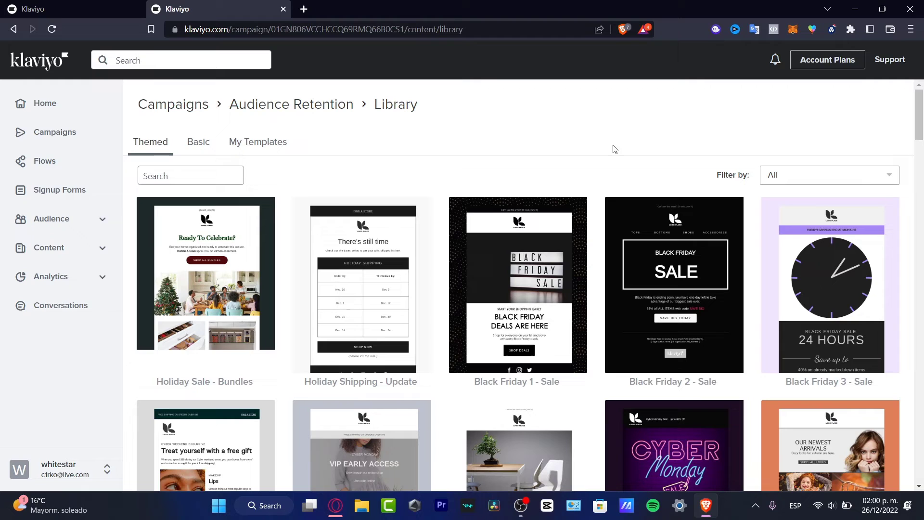
scroll(601, 161, "down", 4)
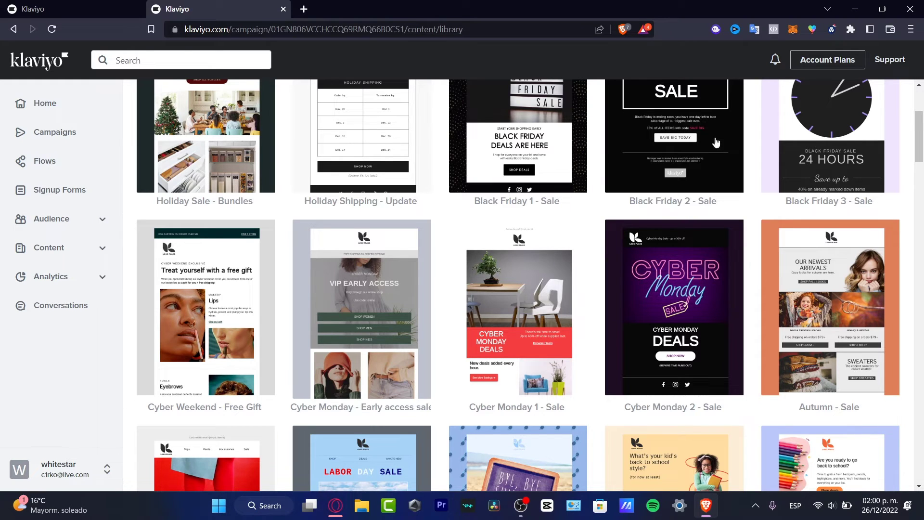
scroll(630, 189, "down", 7)
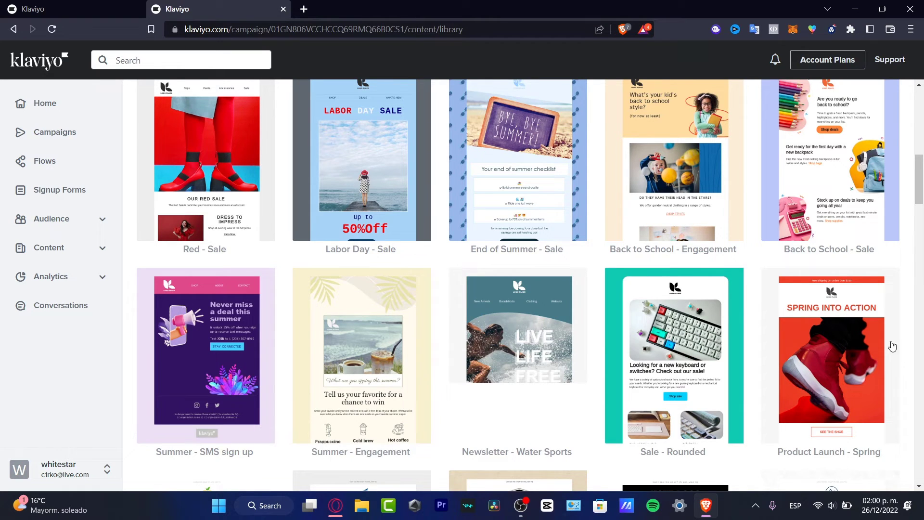
scroll(905, 340, "up", 3)
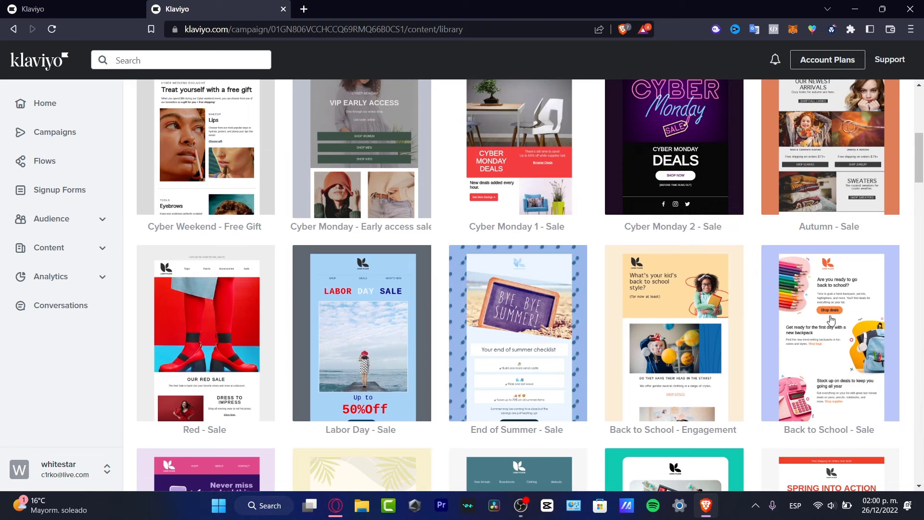
scroll(749, 315, "up", 3)
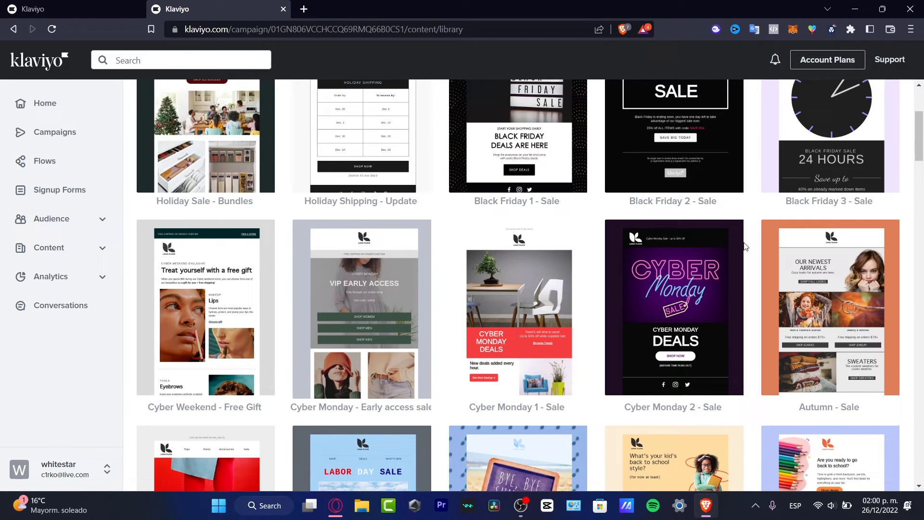
scroll(748, 280, "up", 3)
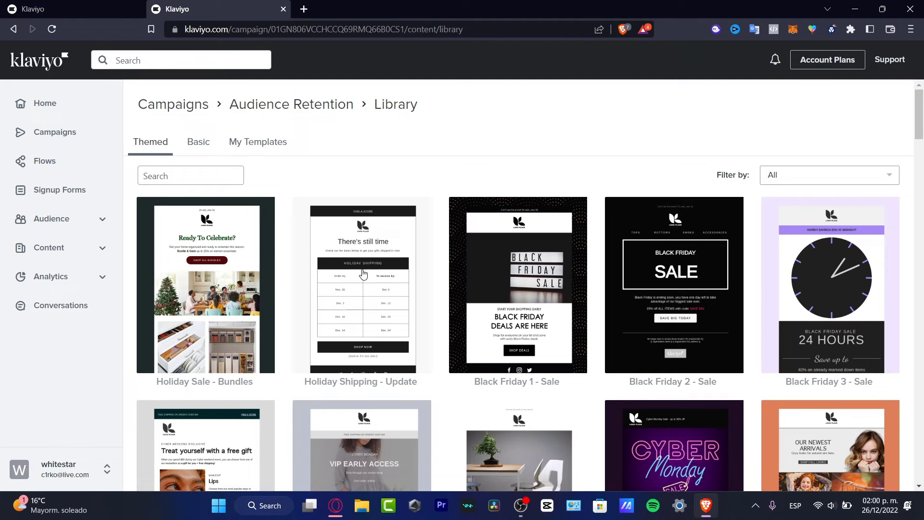
scroll(615, 358, "down", 20)
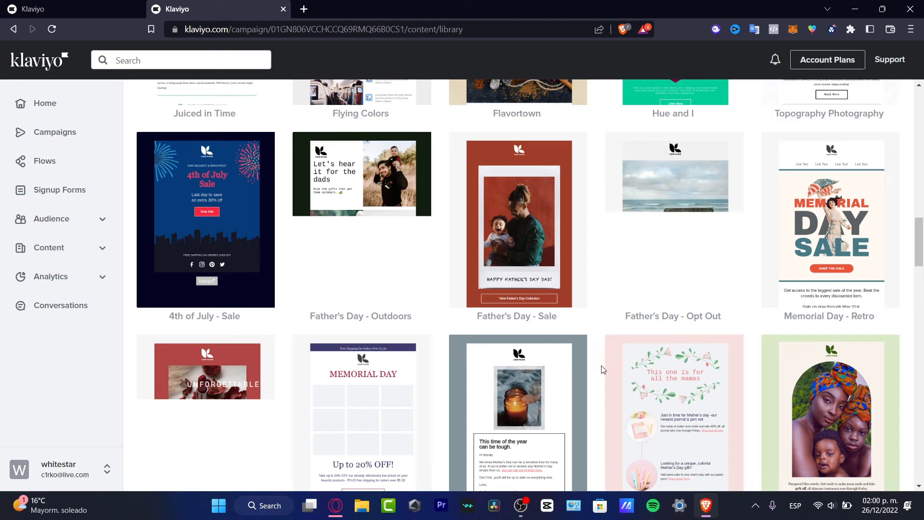
scroll(636, 369, "up", 20)
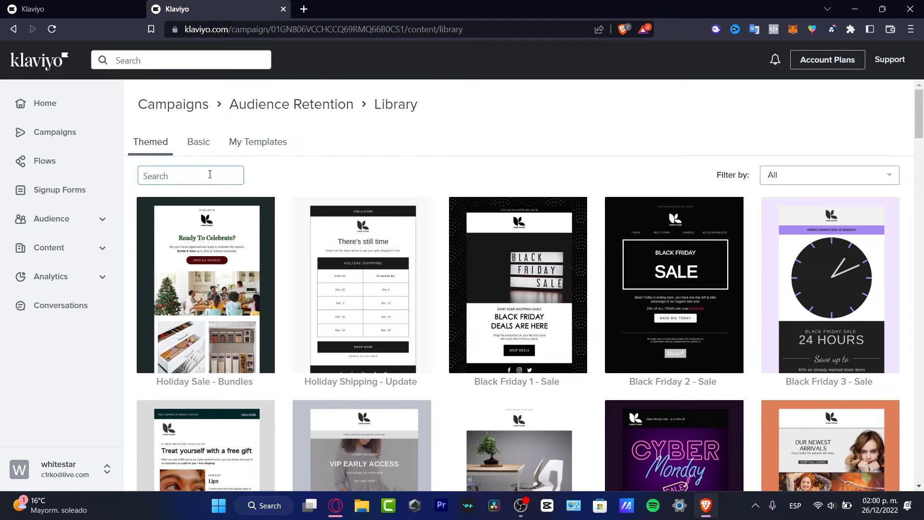
Glance at Basic templates, then filter the Themed library by Newsletter.
left_click(200, 142)
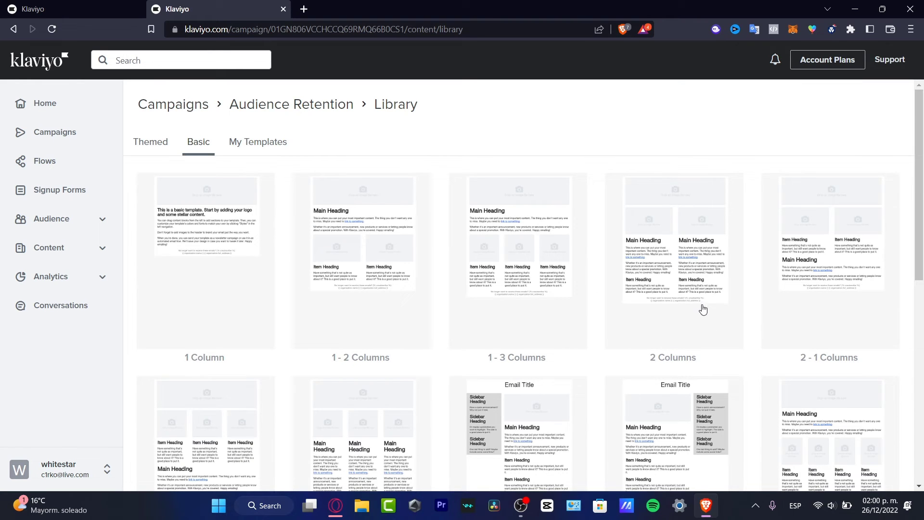
scroll(702, 309, "down", 10)
scroll(700, 312, "up", 10)
left_click(161, 145)
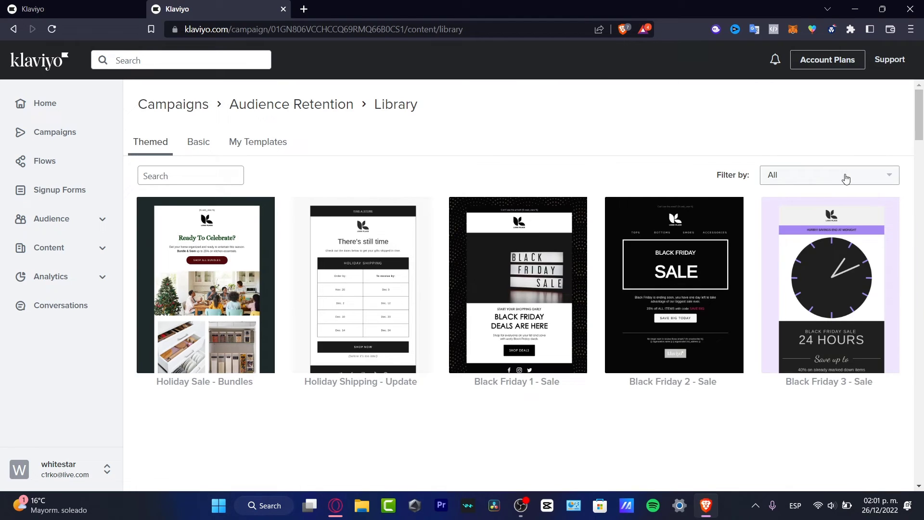
left_click(845, 179)
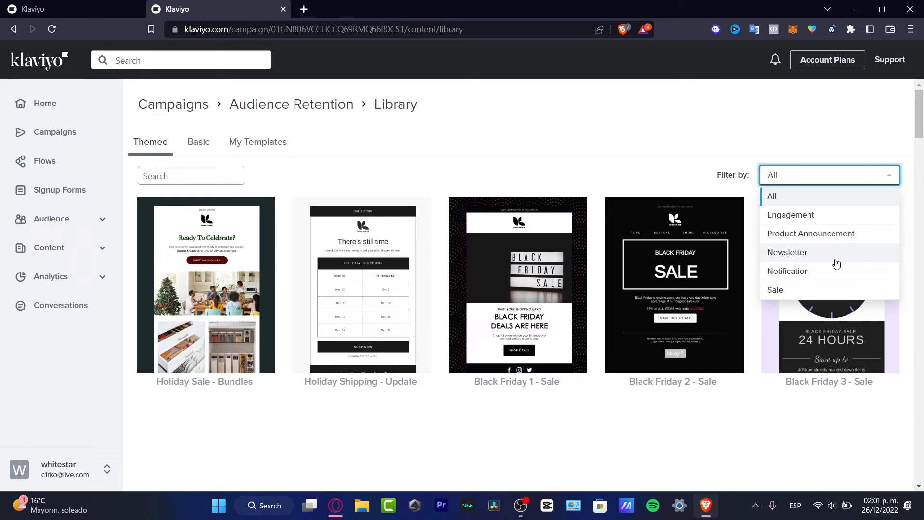
left_click(796, 252)
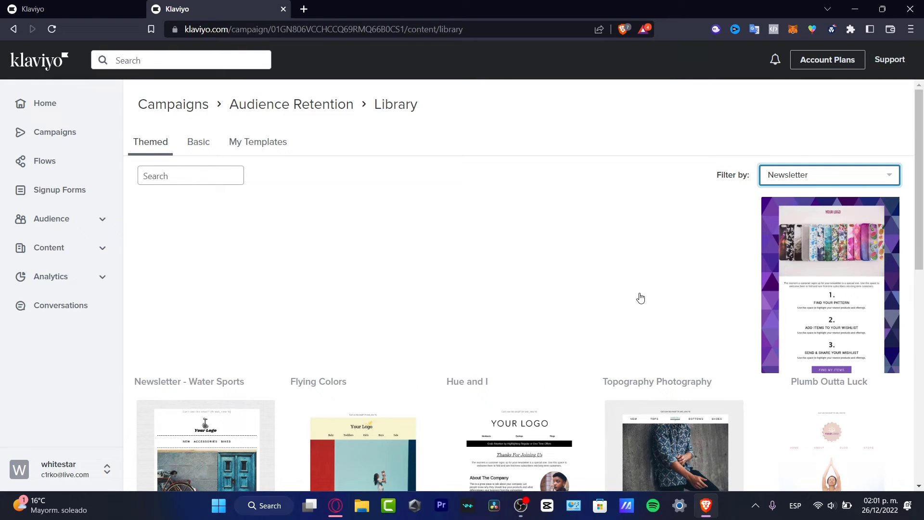
scroll(581, 259, "down", 3)
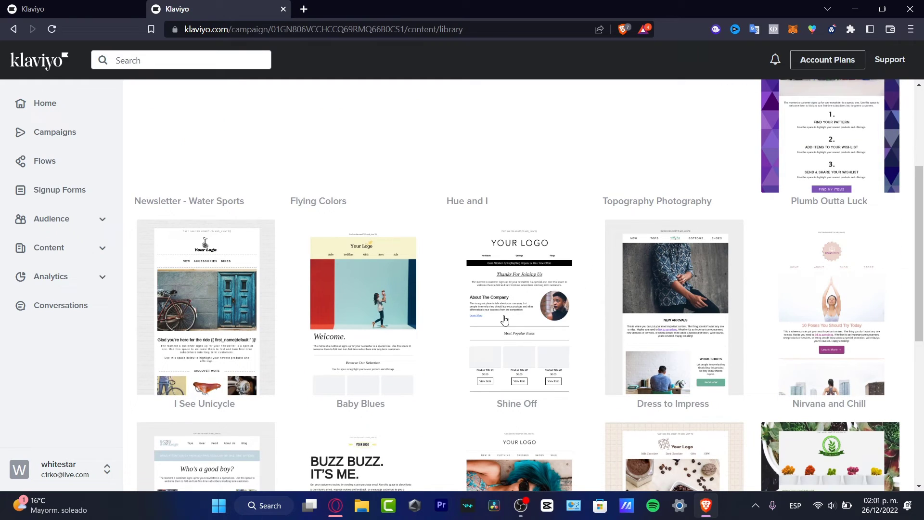
Preview the Shine Off newsletter template, use it for the email, and select its logo image.
left_click(555, 386)
scroll(582, 264, "down", 8)
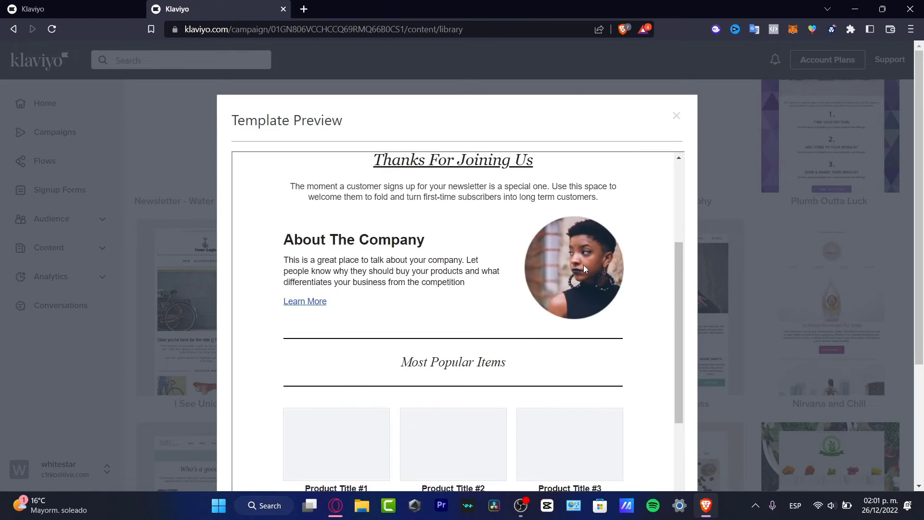
scroll(583, 270, "down", 1)
scroll(593, 276, "up", 10)
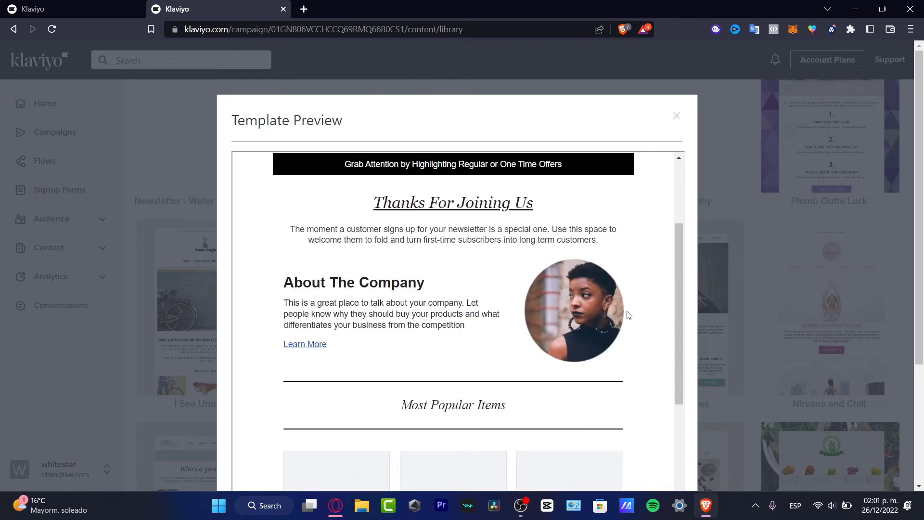
scroll(765, 317, "down", 2)
left_click(654, 417)
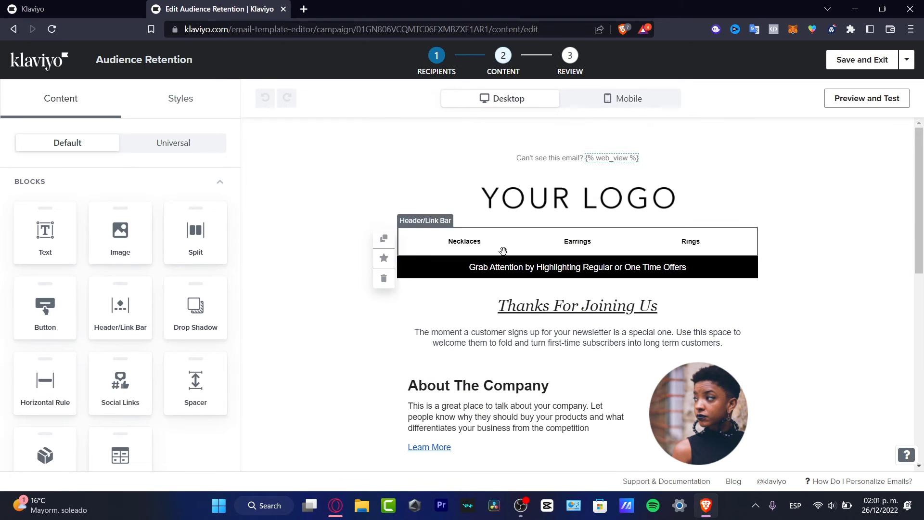
left_click(634, 201)
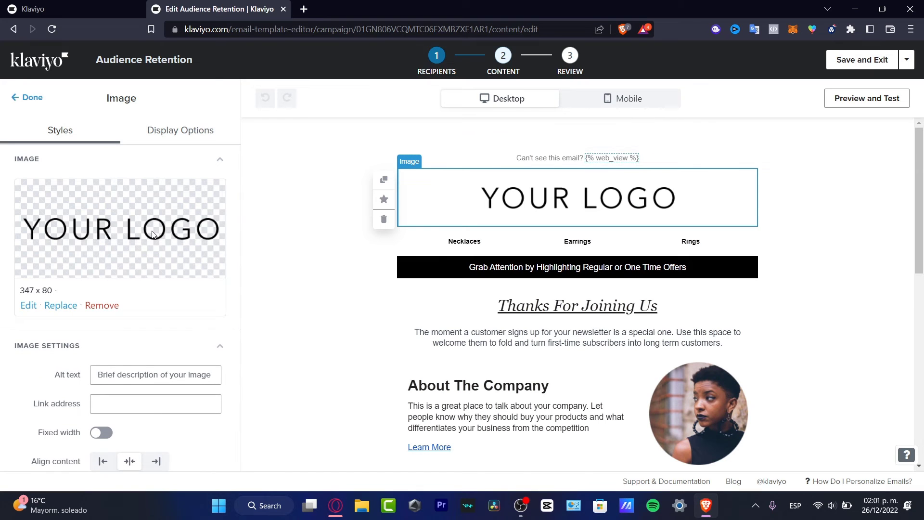
left_click(145, 379)
left_click(146, 404)
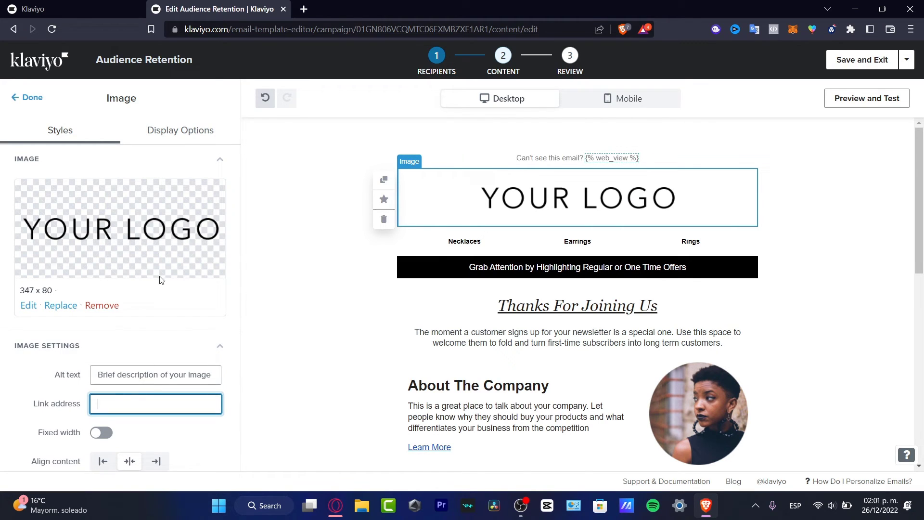
left_click(28, 305)
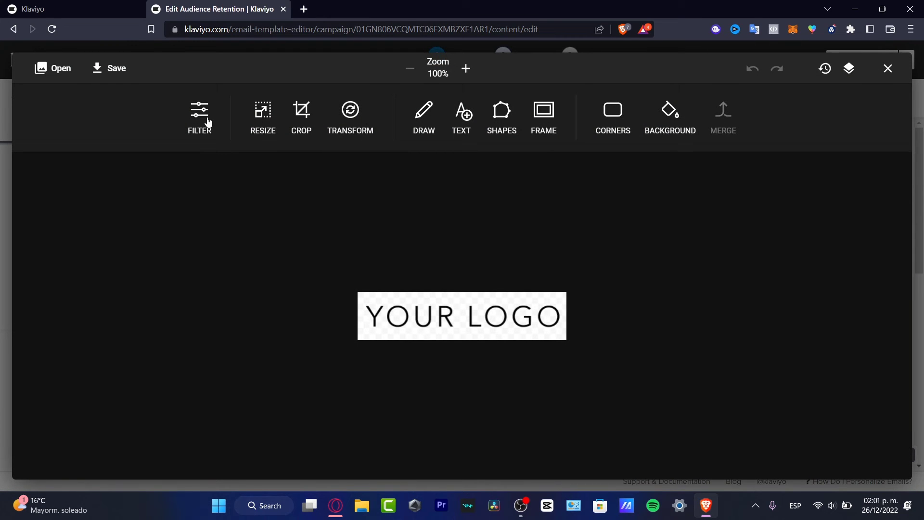
left_click(433, 127)
left_click_drag(430, 312, 521, 315)
left_click(883, 124)
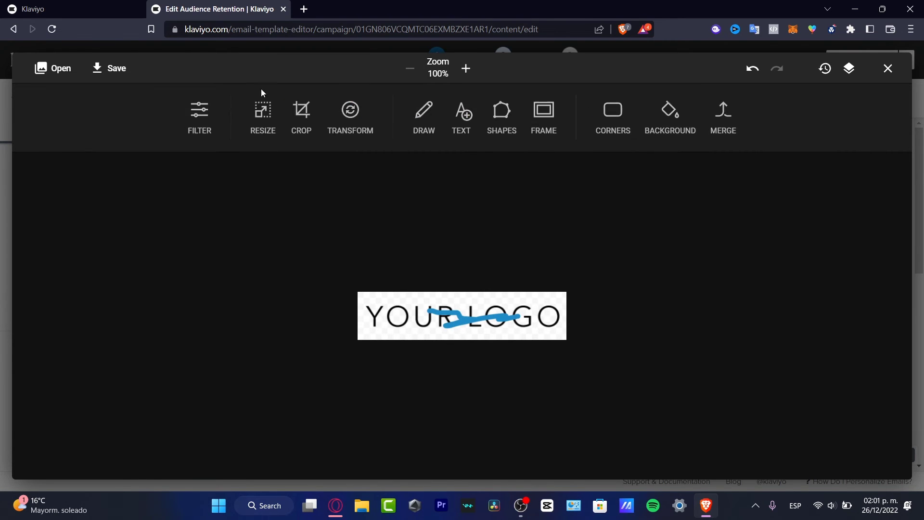
left_click(888, 68)
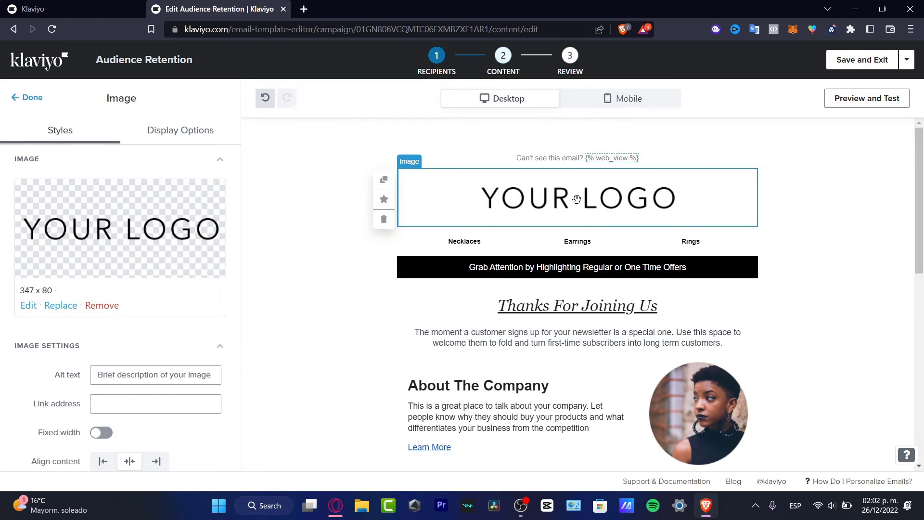
Delete the logo image and change the heading to 'Get a 10% Discount'.
left_click(382, 220)
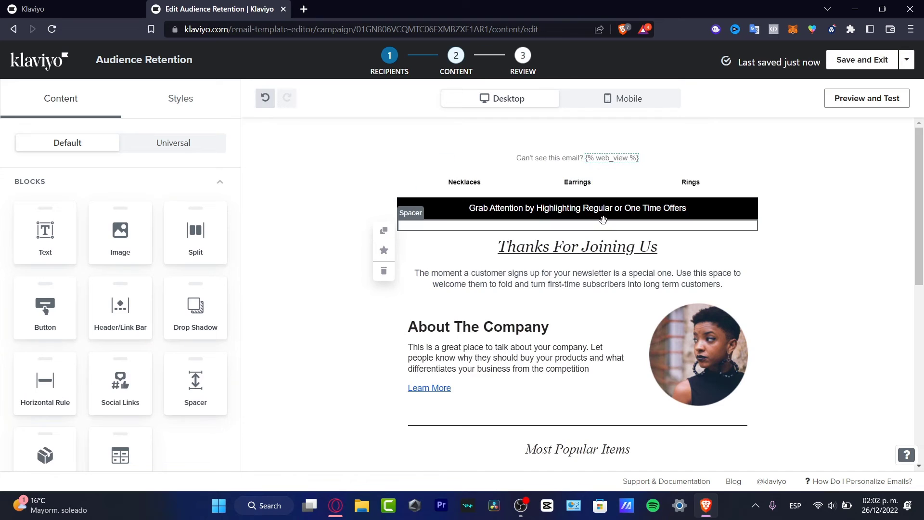
left_click(611, 249)
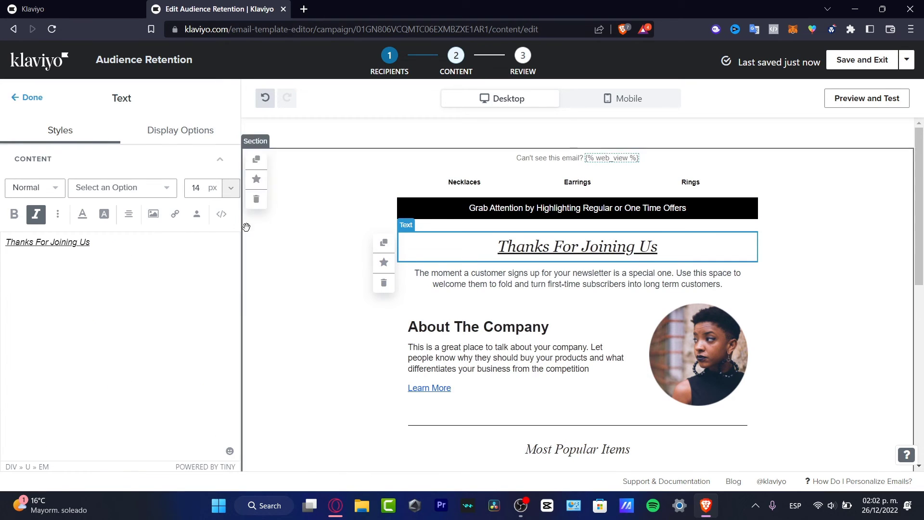
left_click_drag(91, 242, 4, 249)
type("Get")
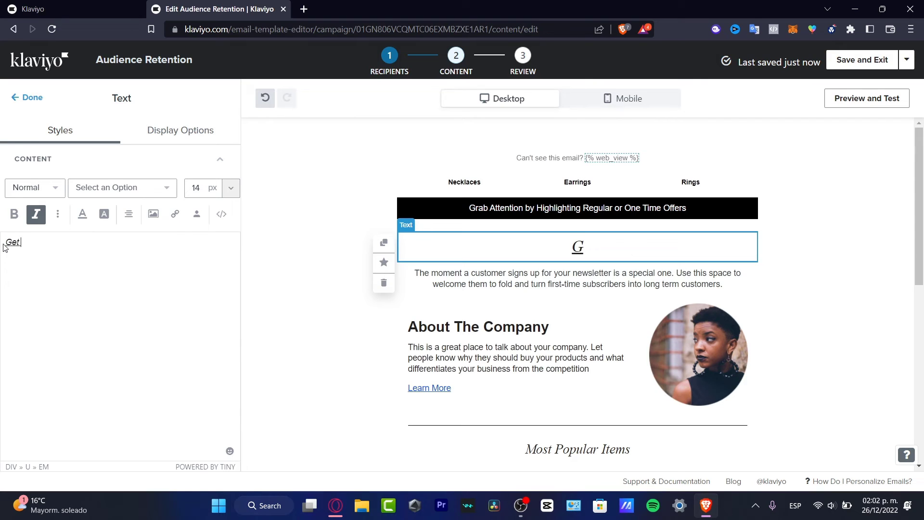
type(" a 10% Discount")
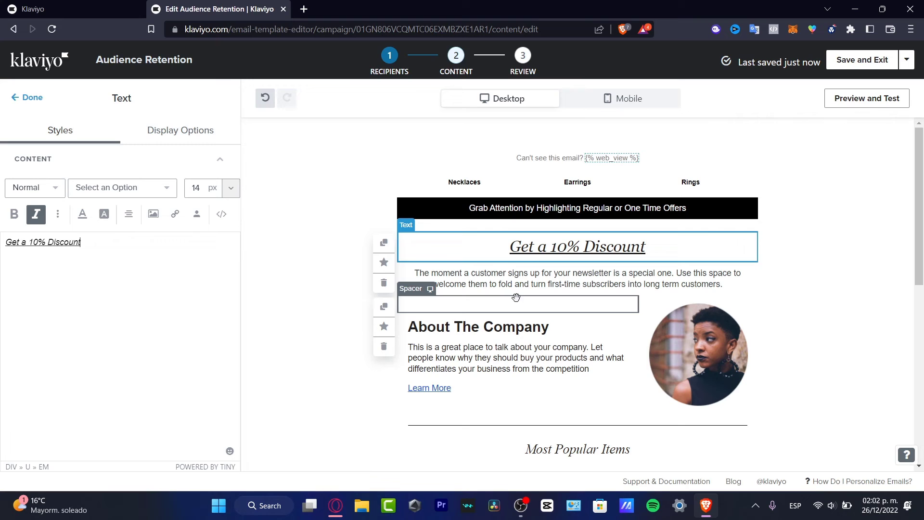
Delete the divider, empty product block and 'Most Popular Items' heading below About The Company.
left_click(649, 284)
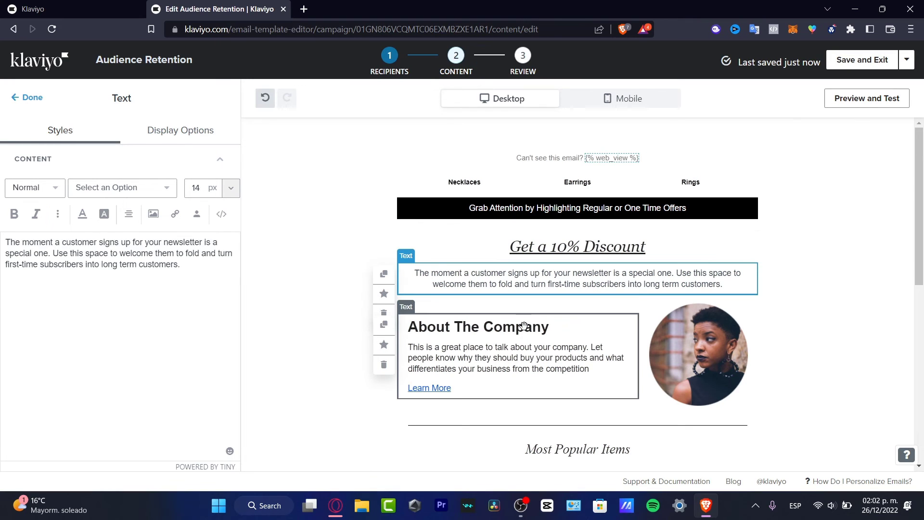
left_click(535, 327)
scroll(652, 349, "down", 4)
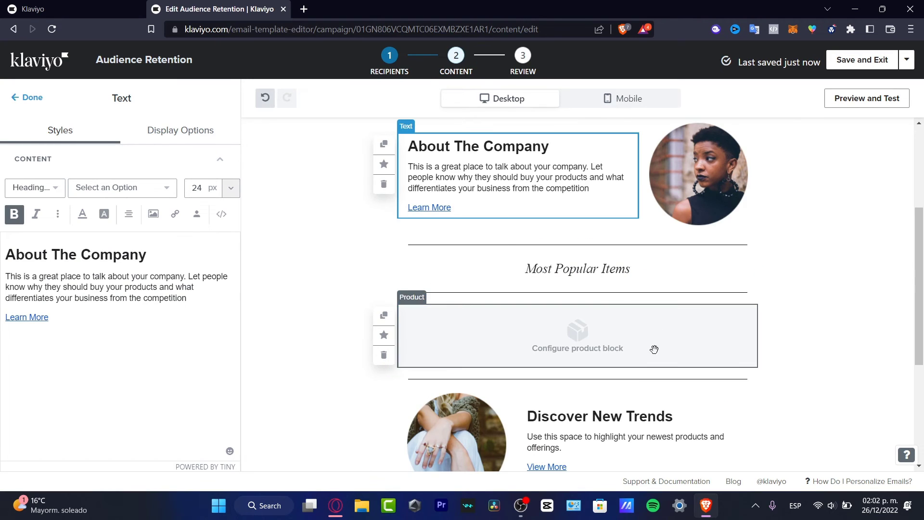
left_click(706, 181)
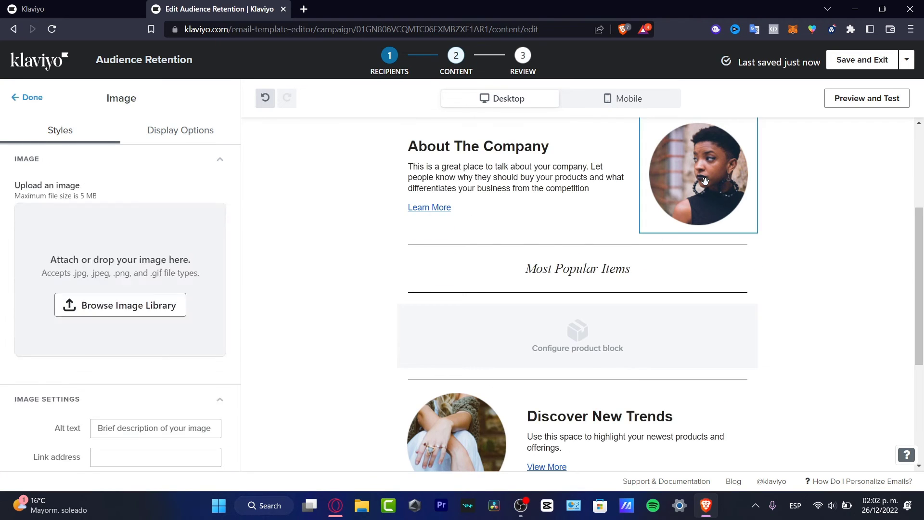
left_click(620, 270)
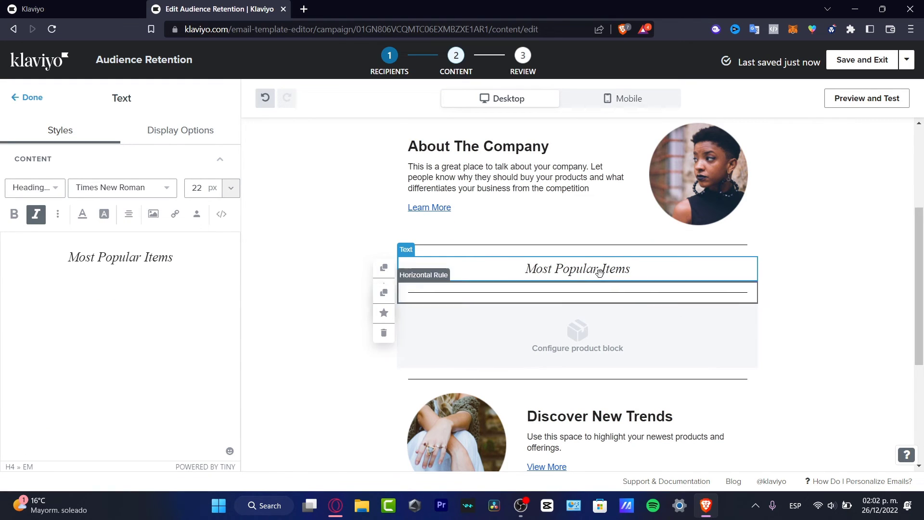
left_click(384, 332)
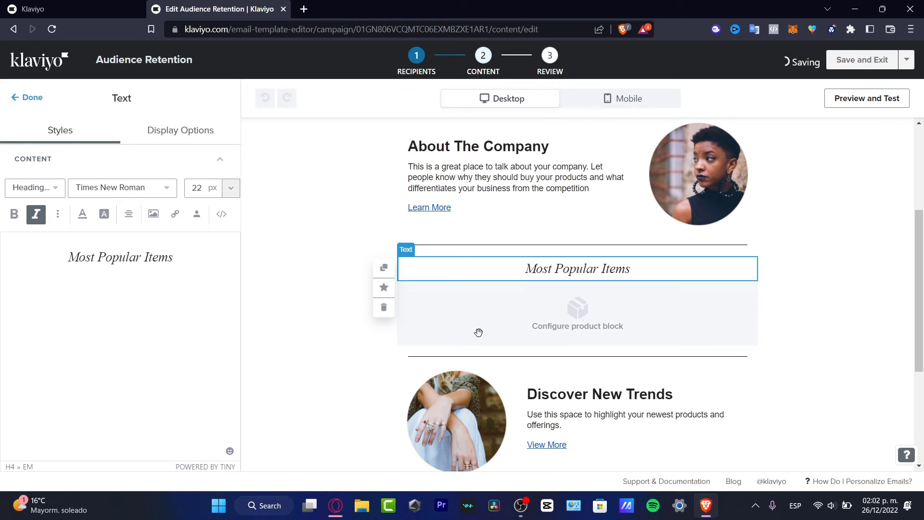
left_click(412, 311)
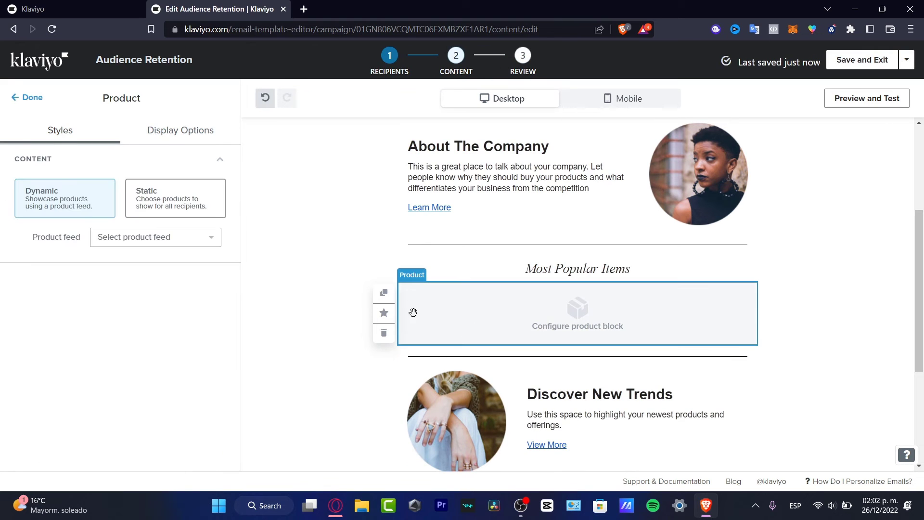
left_click(383, 332)
left_click(569, 265)
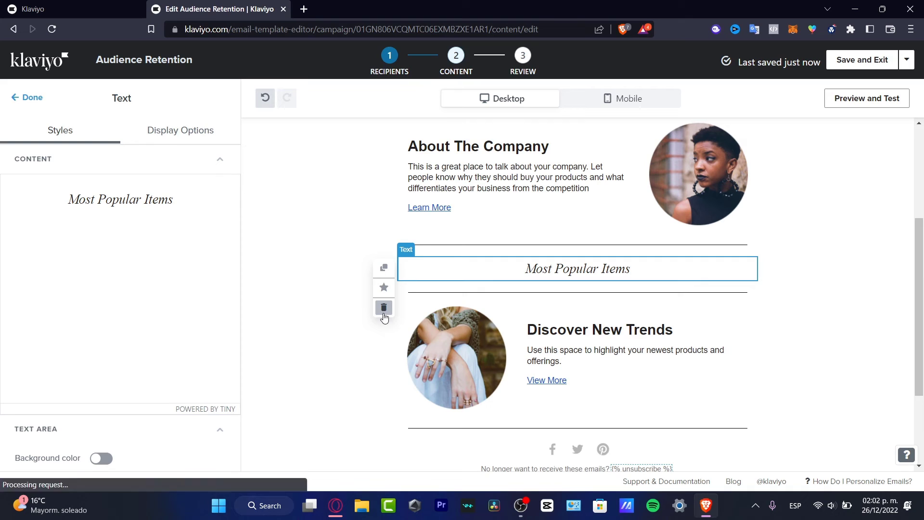
left_click(383, 308)
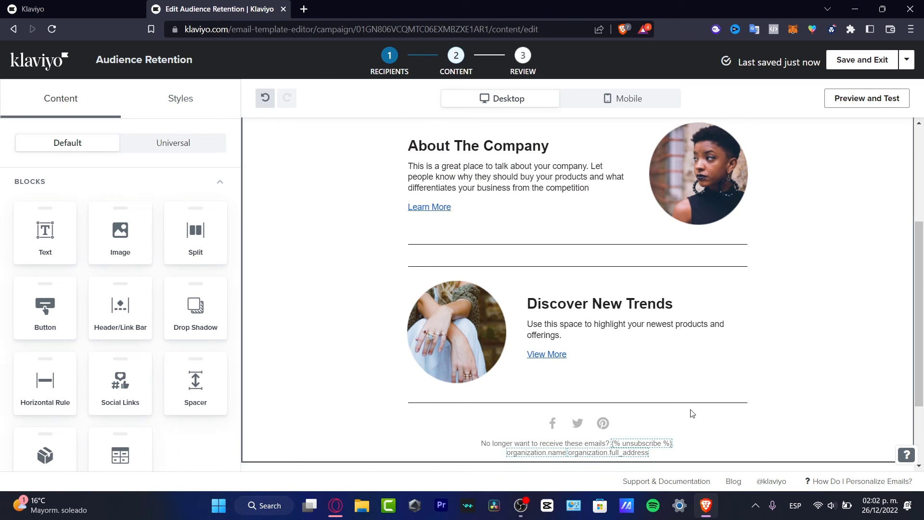
Delete the footer's unsubscribe text and the old social links block.
scroll(673, 395, "down", 3)
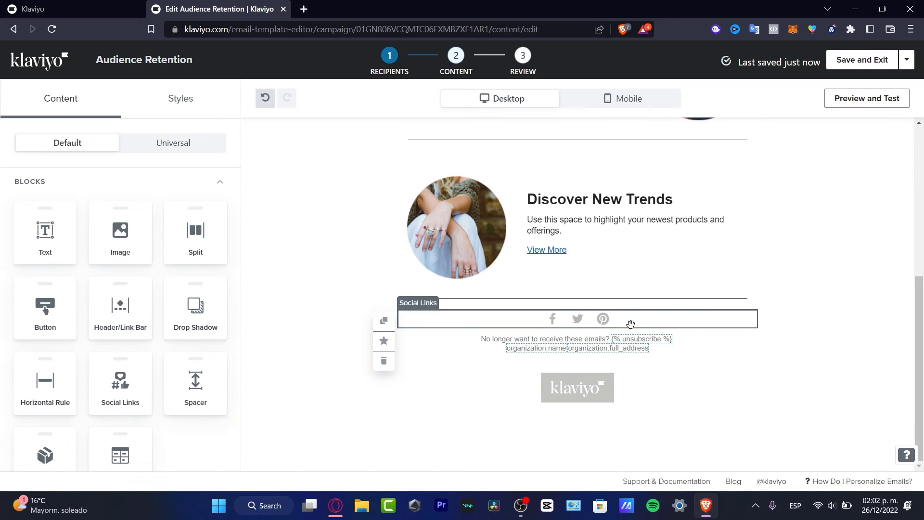
left_click(630, 324)
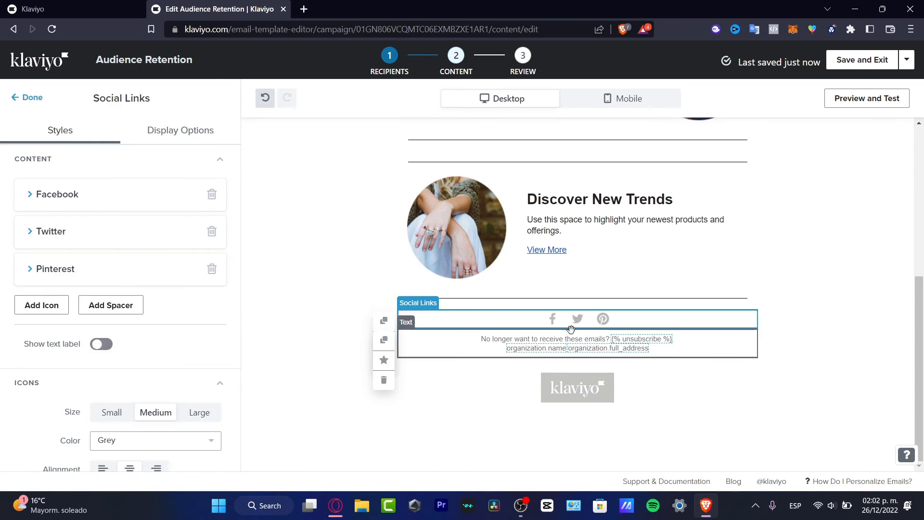
left_click(383, 380)
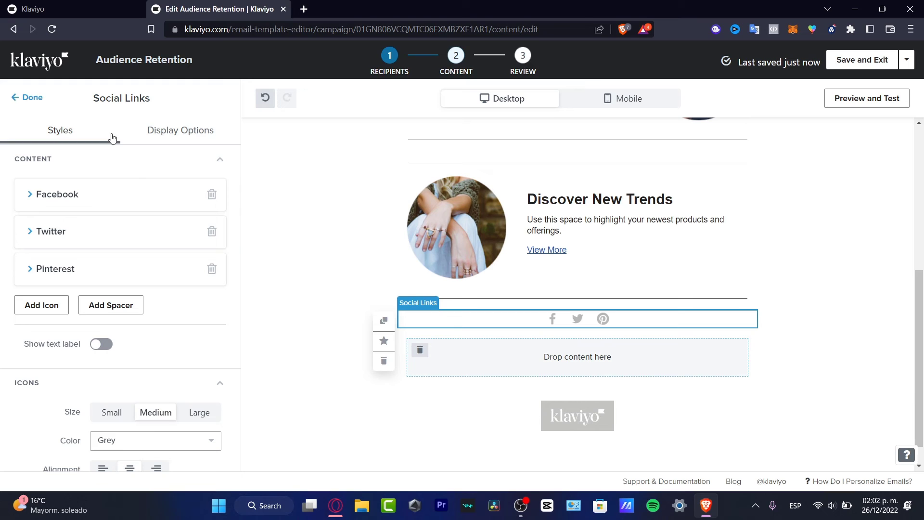
left_click(385, 362)
Add a new Social Links block, open its Twitter, Facebook and Instagram settings, then preview the email.
scroll(144, 289, "down", 3)
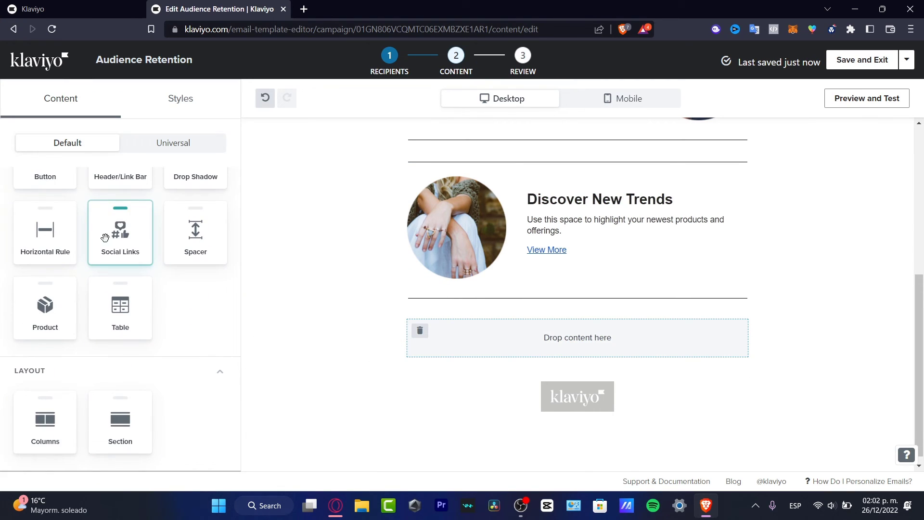
left_click_drag(117, 233, 575, 311)
left_click(582, 325)
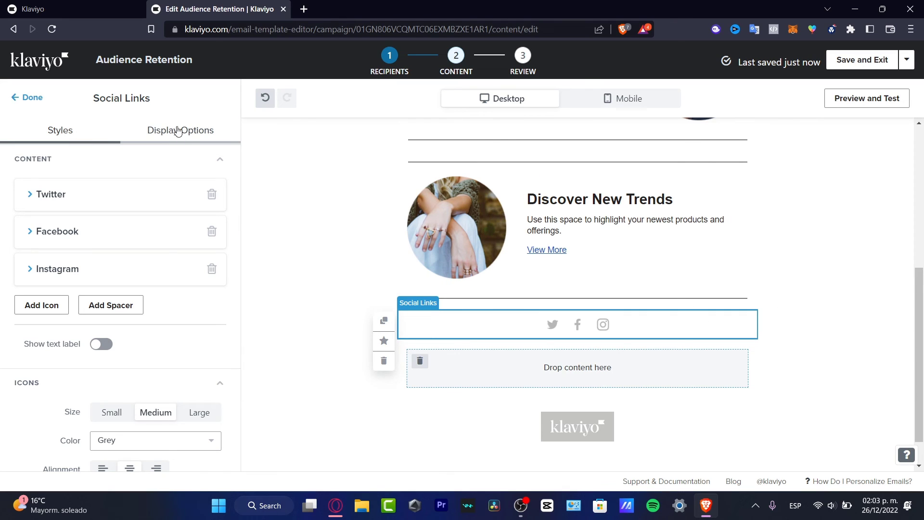
left_click(35, 195)
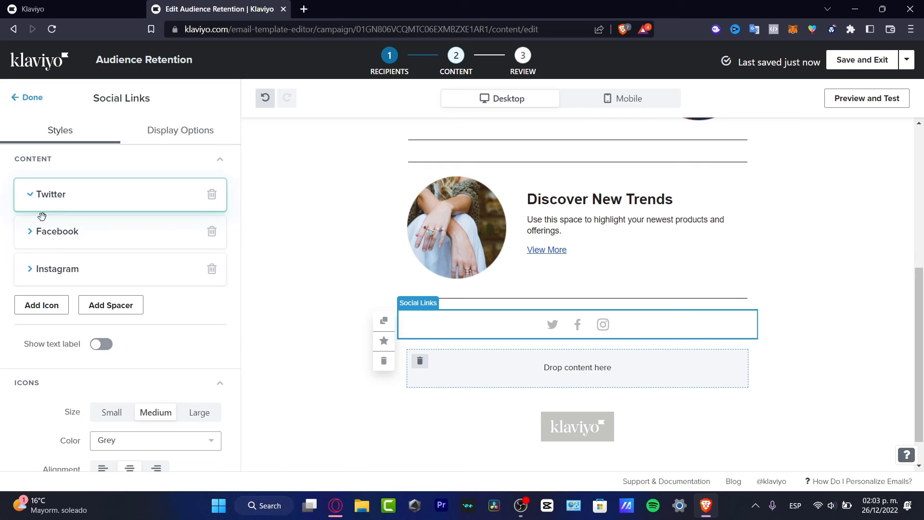
left_click(42, 325)
scroll(72, 376, "down", 4)
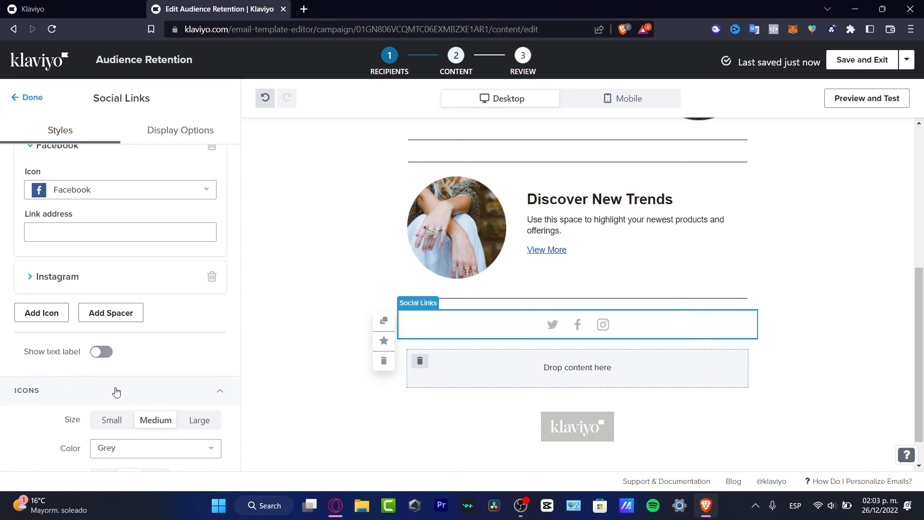
left_click(72, 230)
left_click(70, 289)
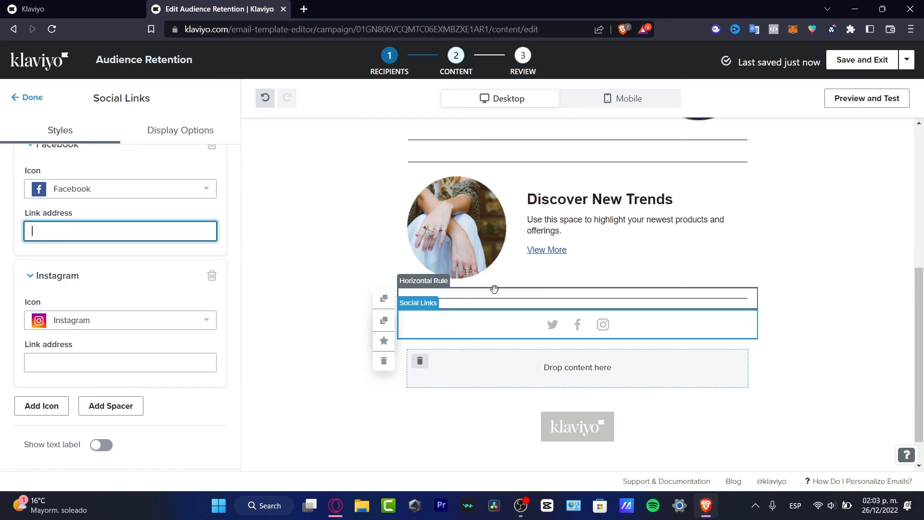
left_click(886, 102)
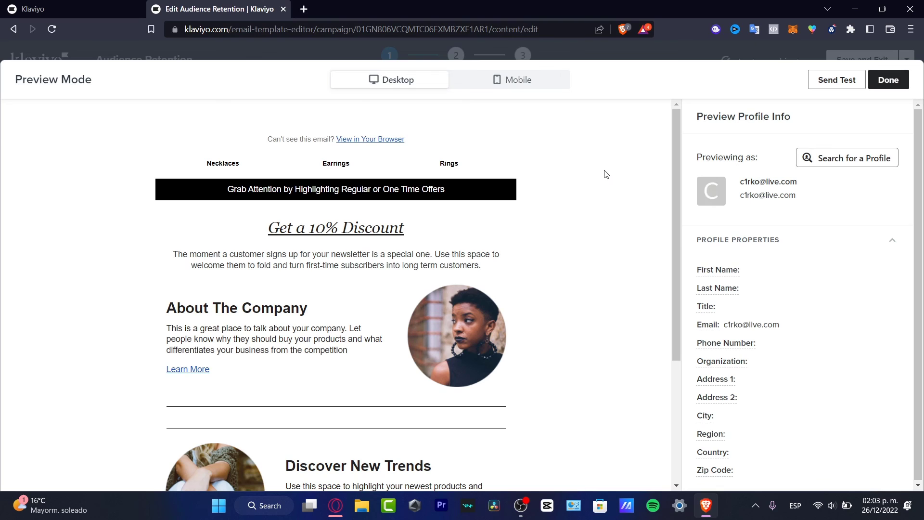
scroll(607, 174, "down", 4)
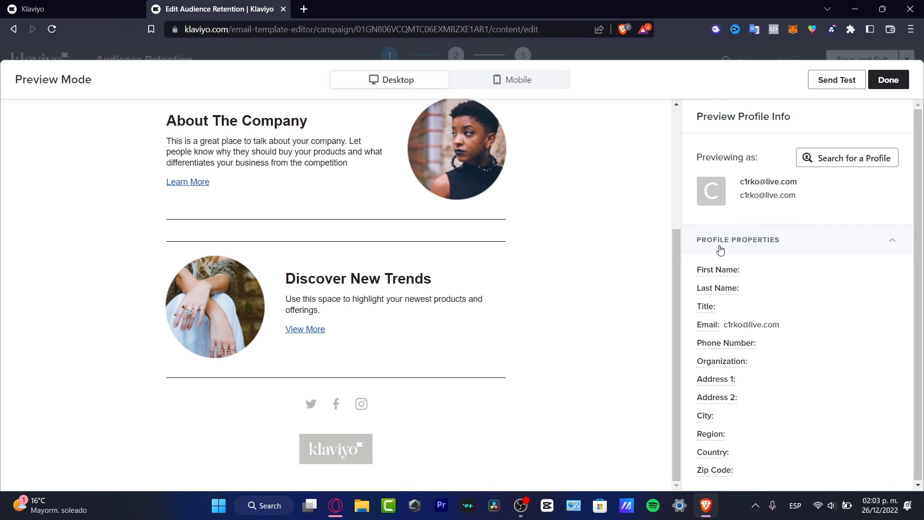
left_click_drag(713, 247, 648, 179)
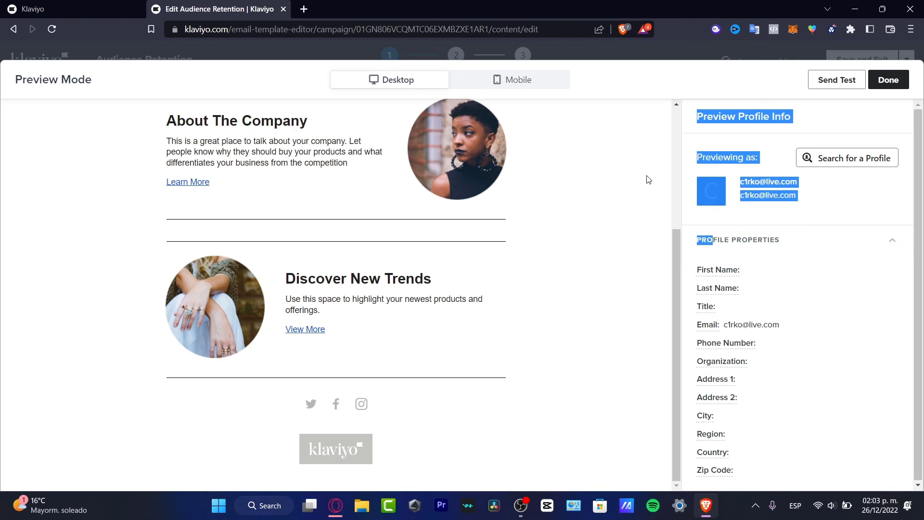
left_click(784, 65)
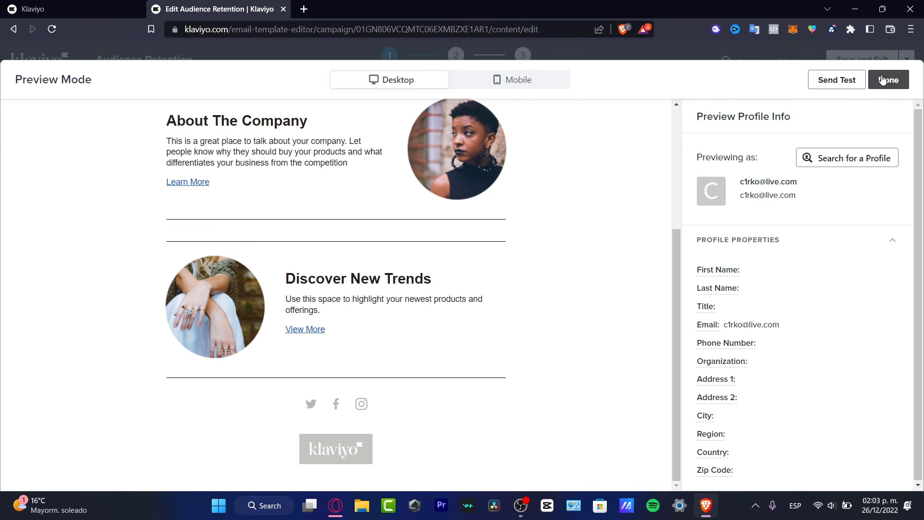
left_click(884, 80)
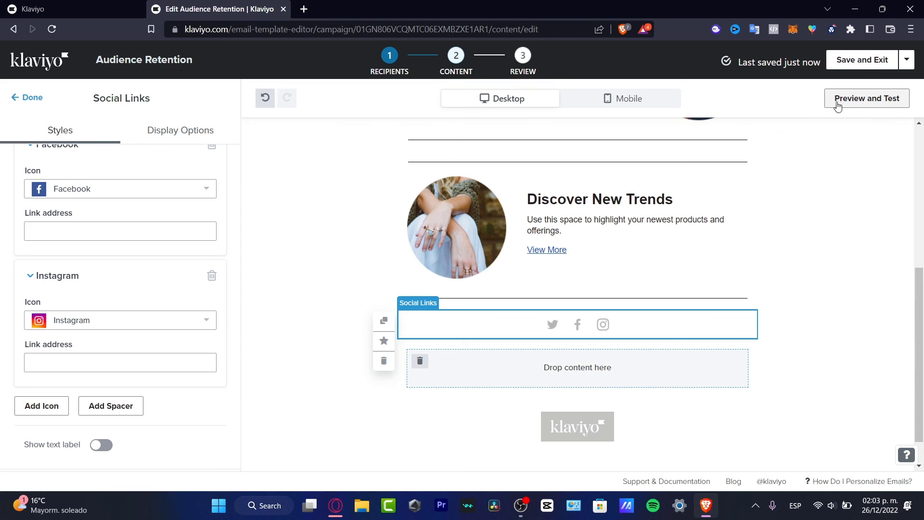
Save and exit the email editor, then continue to the campaign's 'Ready to Send?' review checklist.
left_click(853, 65)
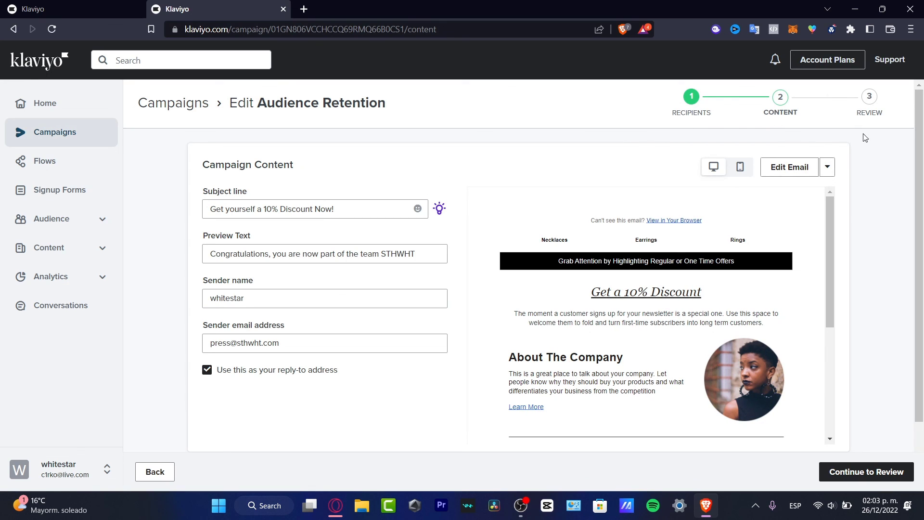
scroll(525, 299, "down", 5)
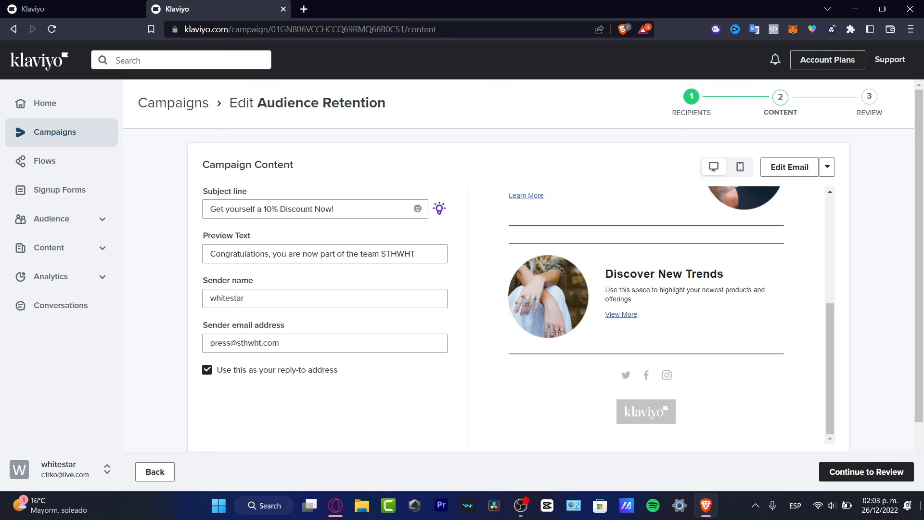
left_click(862, 473)
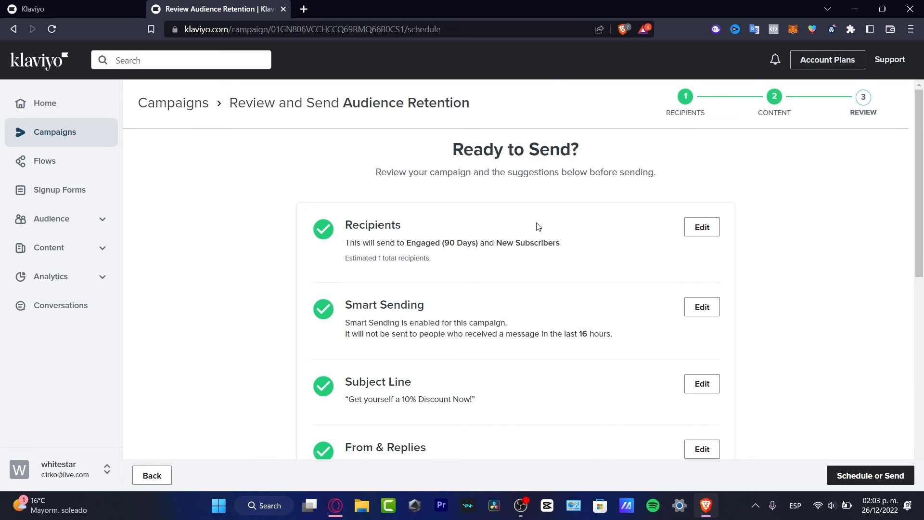
scroll(537, 226, "down", 7)
scroll(538, 232, "down", 3)
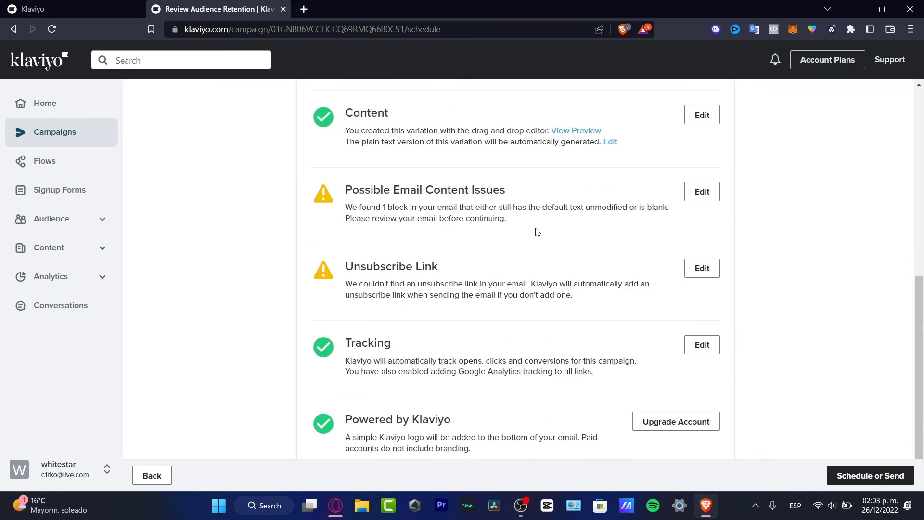
scroll(537, 232, "up", 10)
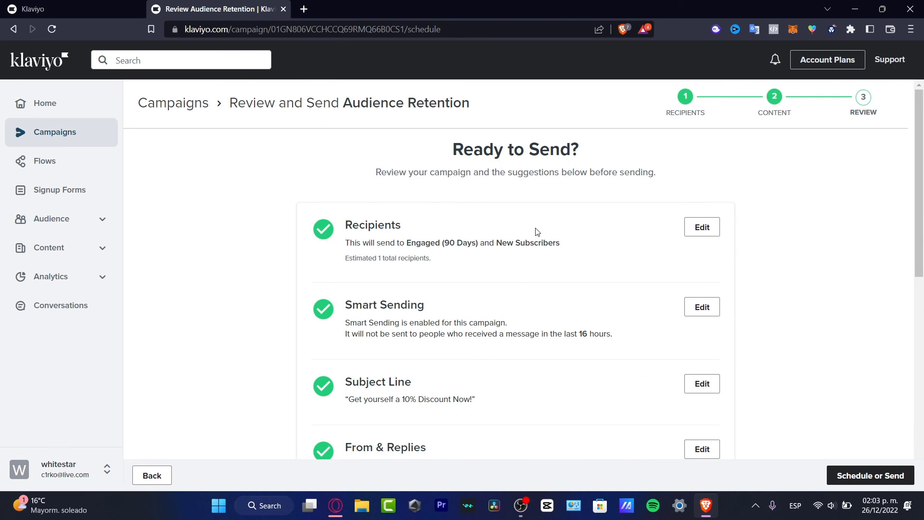
Return to the Home dashboard, leaving the Audience Retention campaign unsent.
left_click(43, 109)
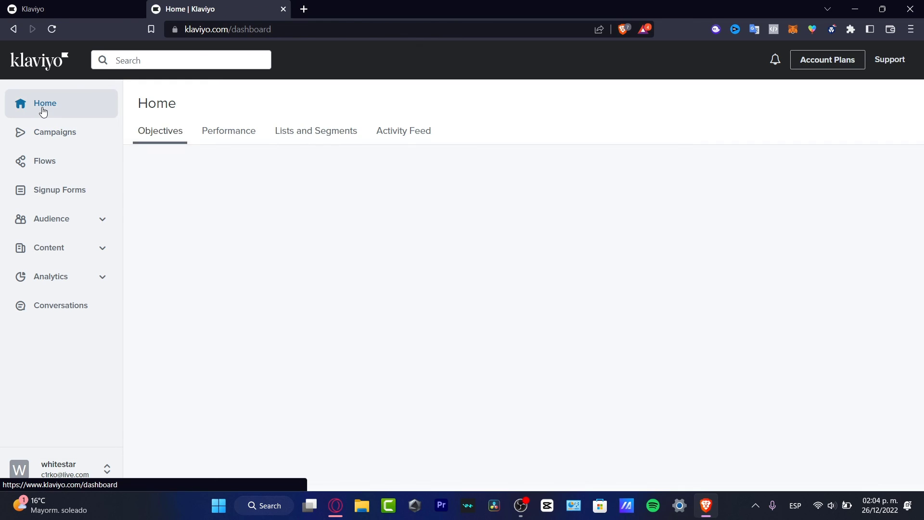